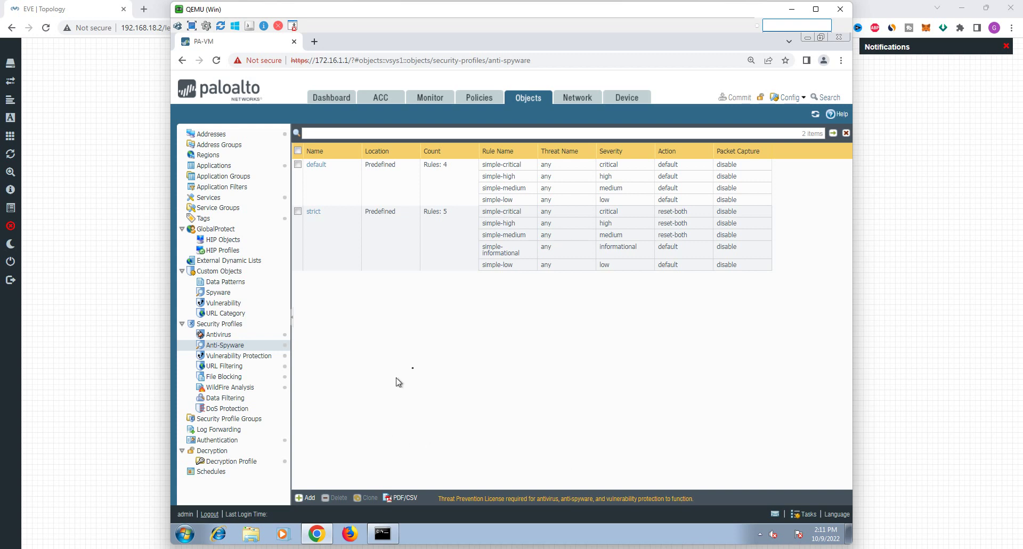
- Start a new Anti-Spyware security profile named Spyware-Profile
{"action": "left_click", "coordinate": [226, 349]}
{"action": "left_click", "coordinate": [309, 498]}
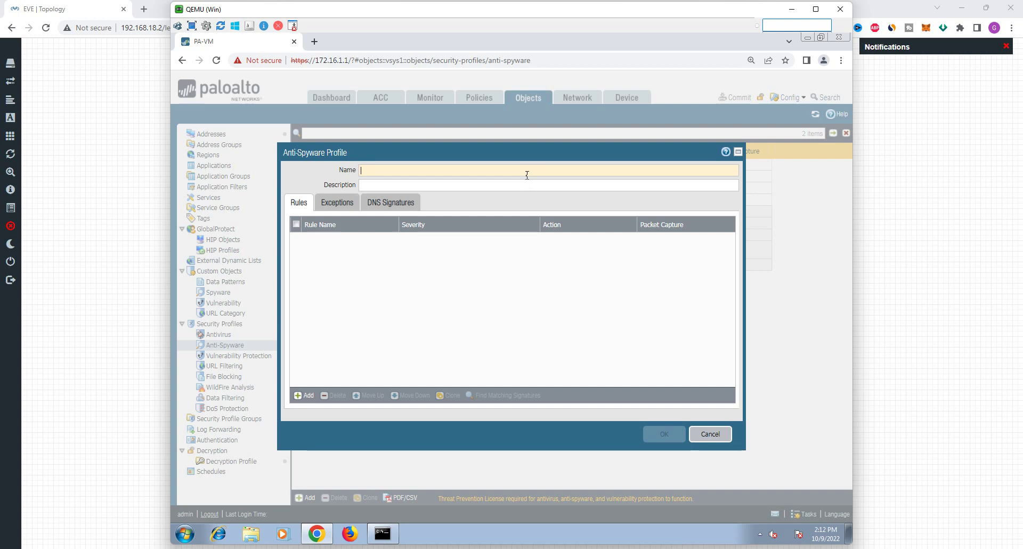
{"action": "type", "text": "Spy"}
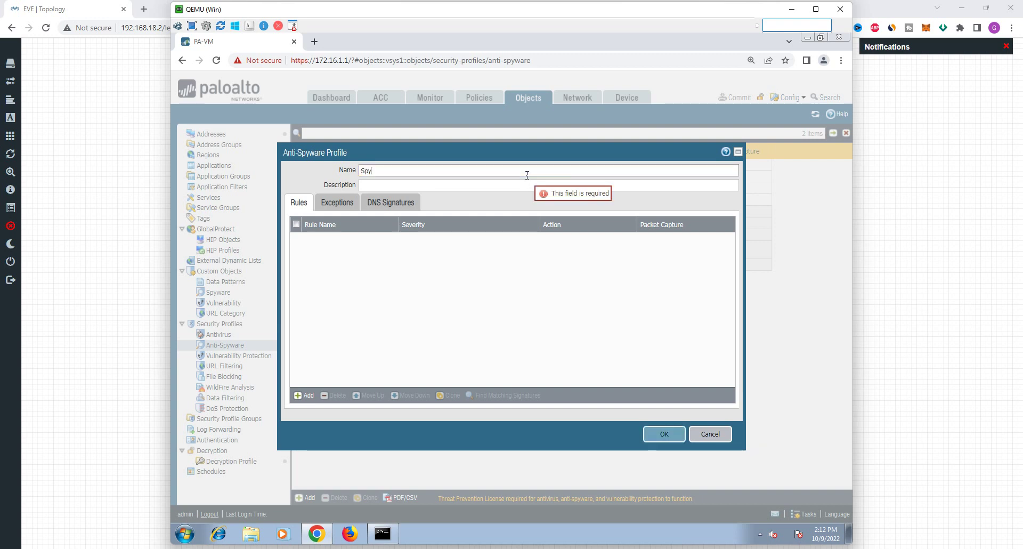
{"action": "type", "text": "ware-Profile"}
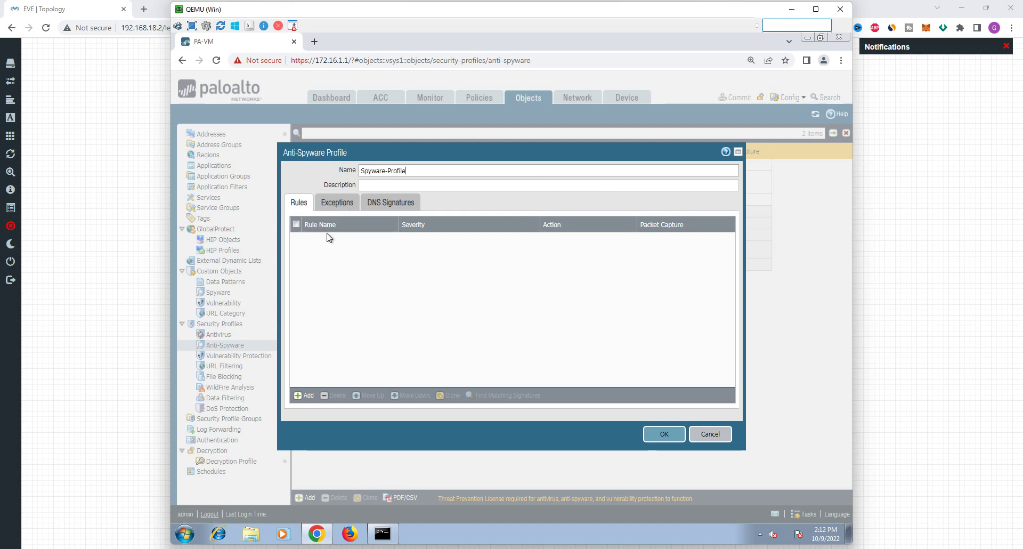
- Show all signatures among the exceptions of Spyware-Profile and save the profile
{"action": "left_click", "coordinate": [337, 204]}
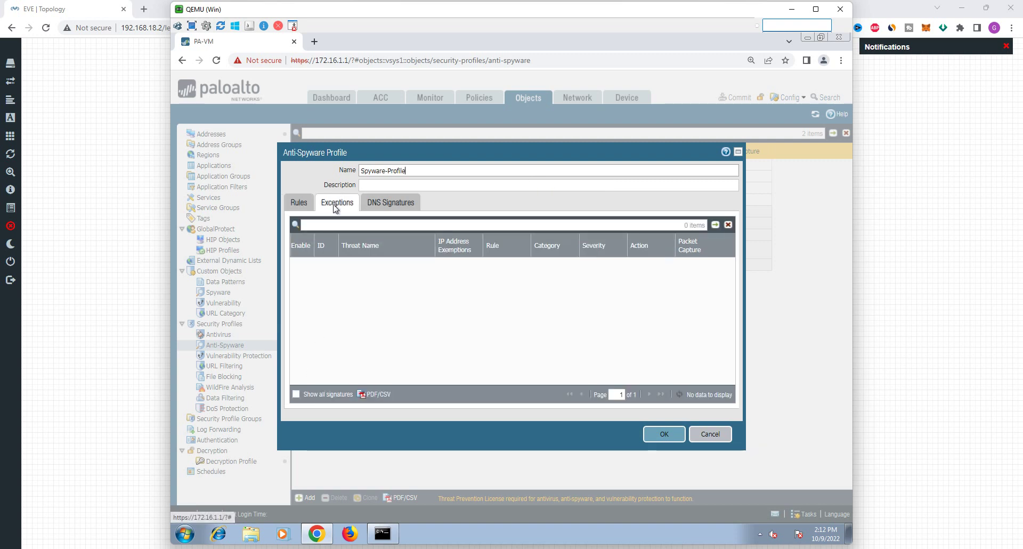
{"action": "left_click", "coordinate": [296, 395]}
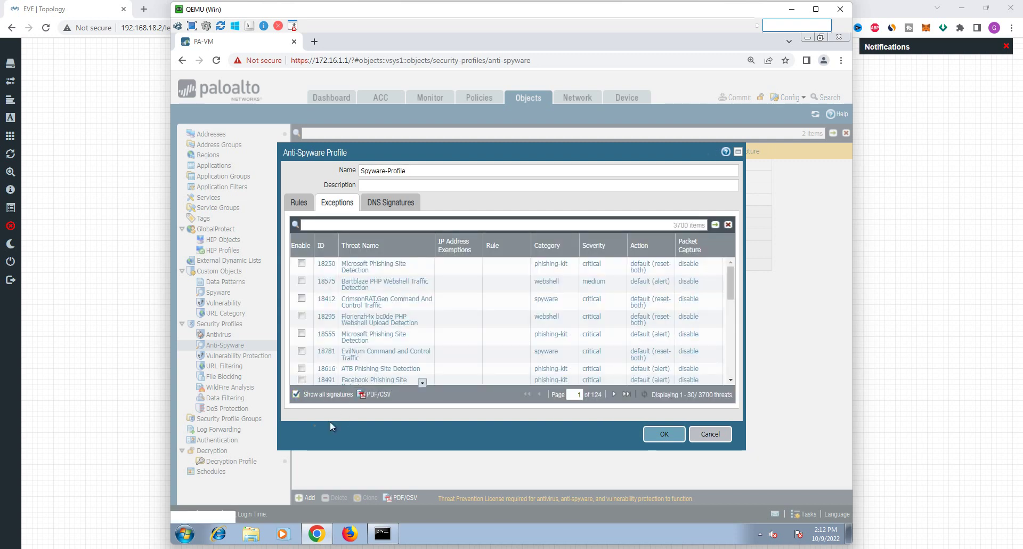
{"action": "left_click", "coordinate": [296, 394]}
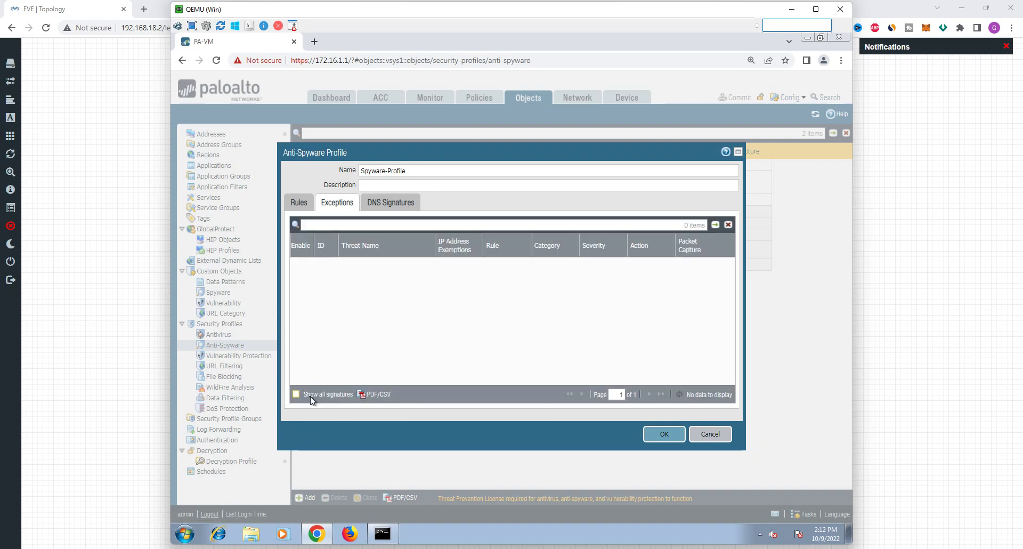
{"action": "left_click", "coordinate": [296, 394]}
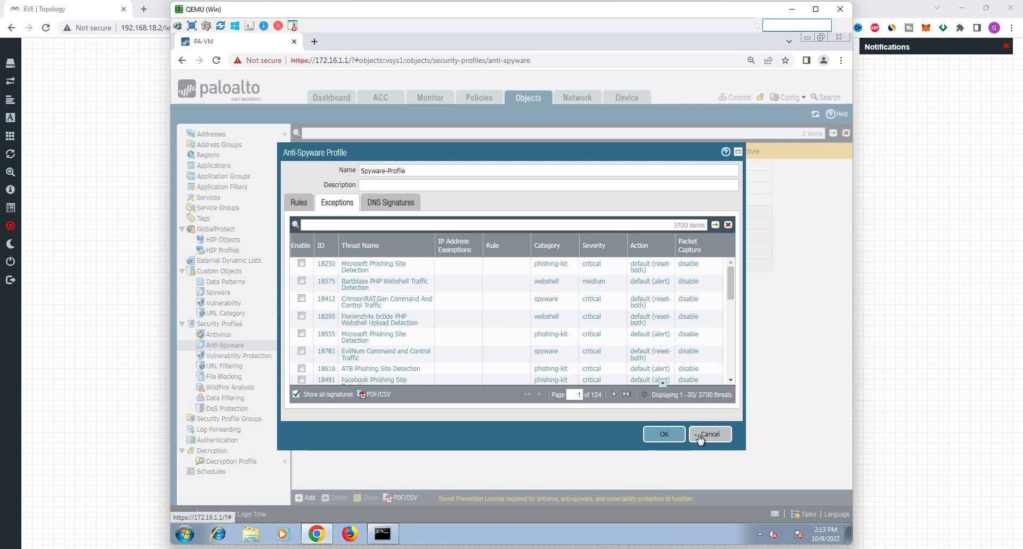
{"action": "left_click", "coordinate": [664, 434]}
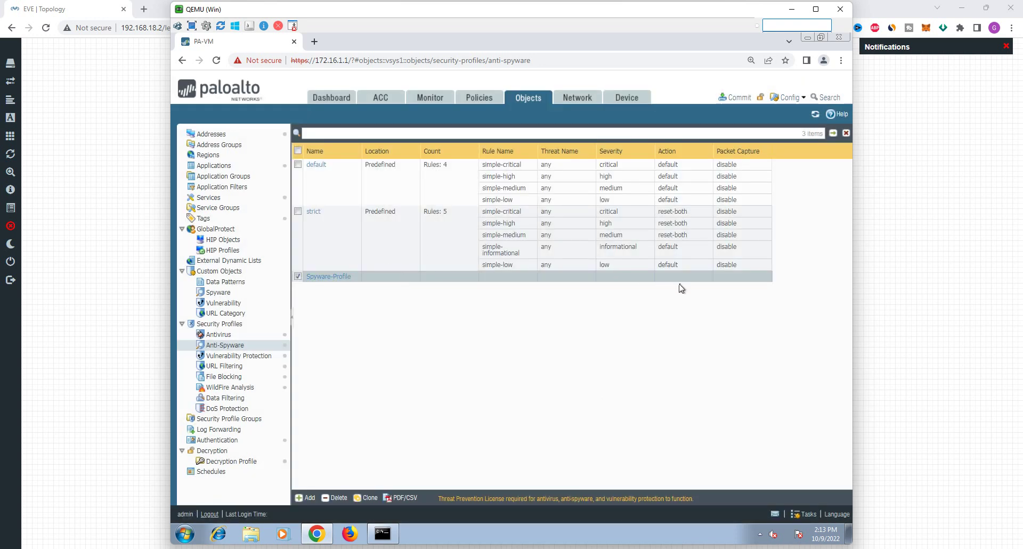
- Start a new custom spyware signature with threat ID 16001 and the name Spyware-Custom
{"action": "left_click", "coordinate": [216, 295]}
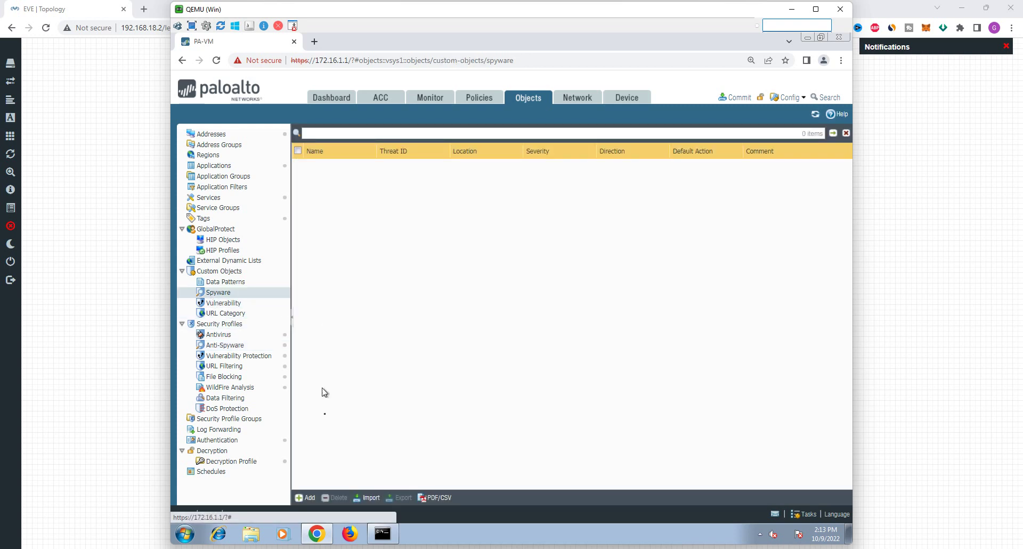
{"action": "left_click", "coordinate": [305, 497]}
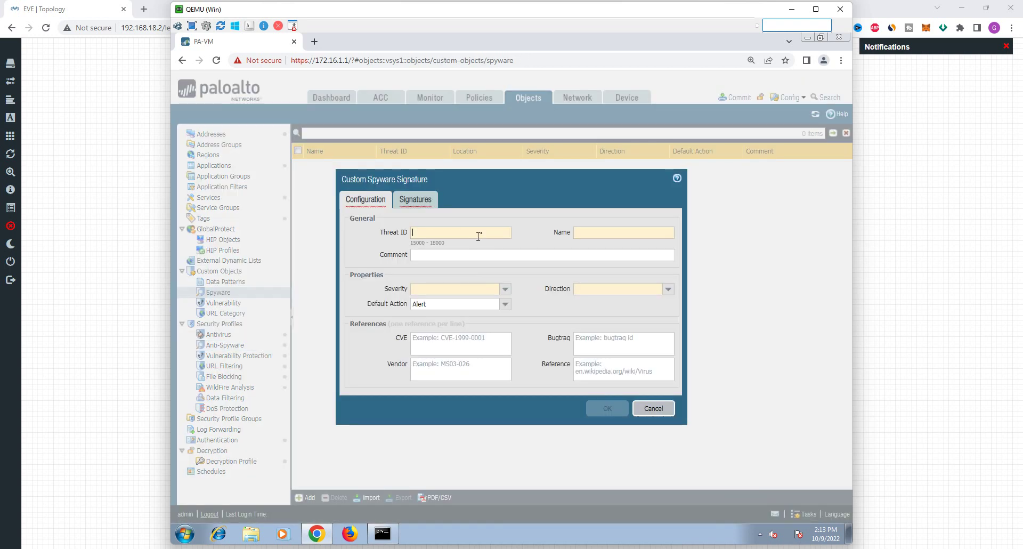
{"action": "left_click", "coordinate": [464, 235]}
{"action": "type", "text": "1"}
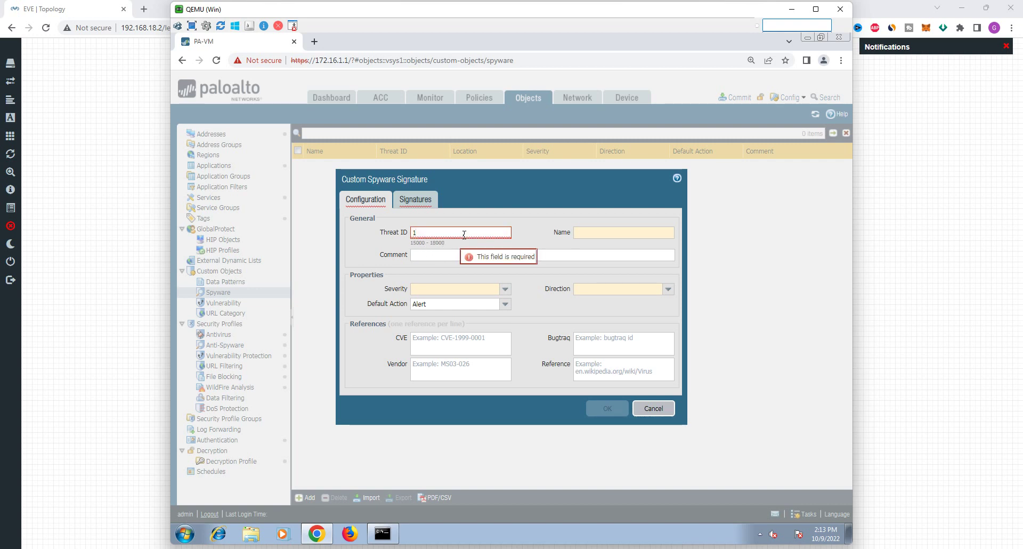
{"action": "type", "text": "60001"}
{"action": "left_click", "coordinate": [428, 233]}
{"action": "key", "text": "BackSpace"}
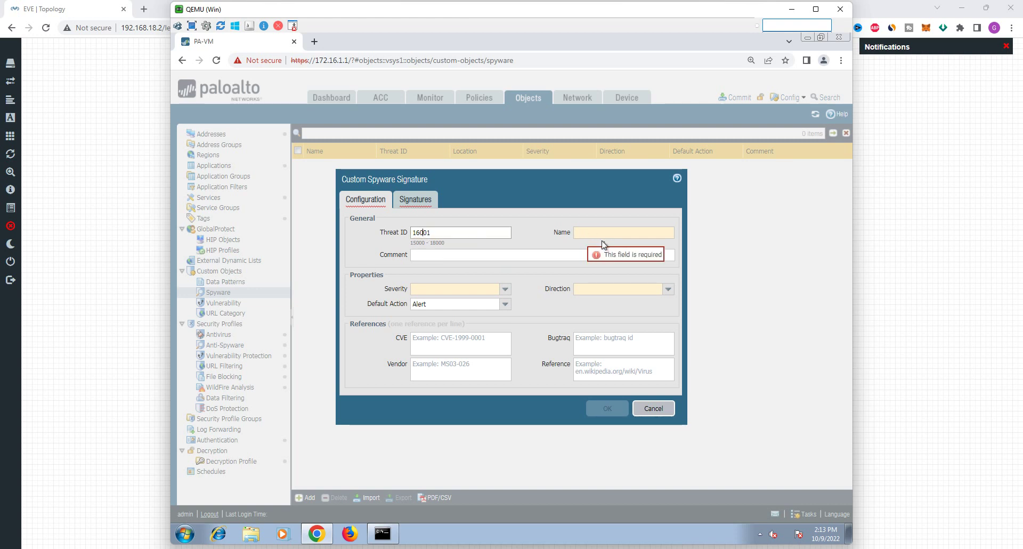
{"action": "left_click", "coordinate": [615, 238]}
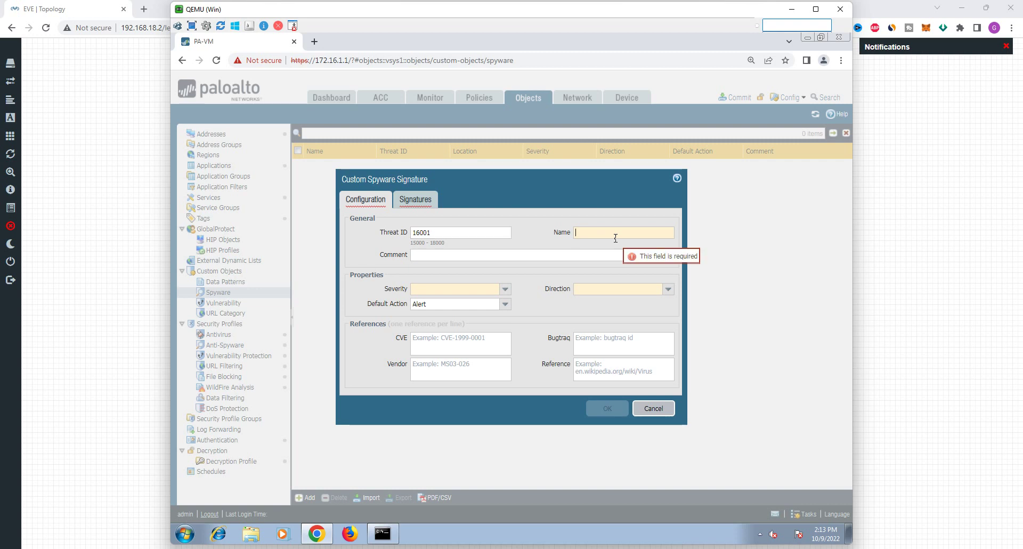
{"action": "type", "text": "Spyware"}
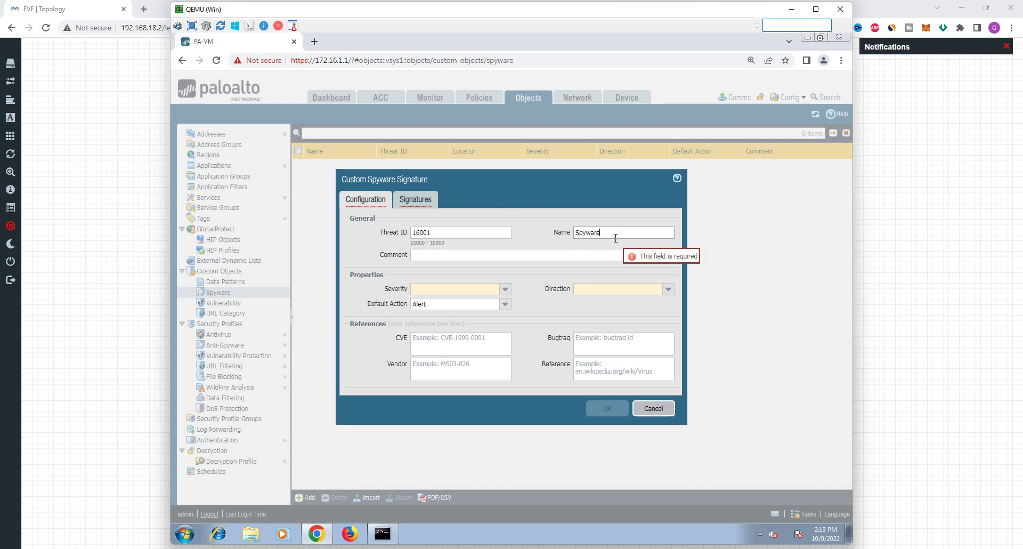
{"action": "type", "text": "-Custome"}
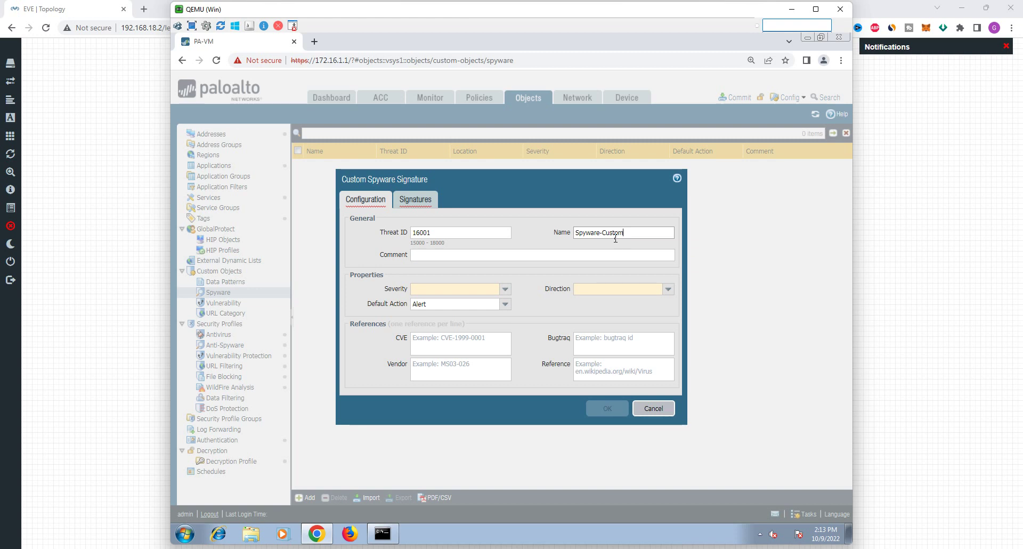
- Set the custom signature's severity to critical and its direction to both
{"action": "left_click", "coordinate": [505, 289]}
{"action": "left_click", "coordinate": [419, 302]}
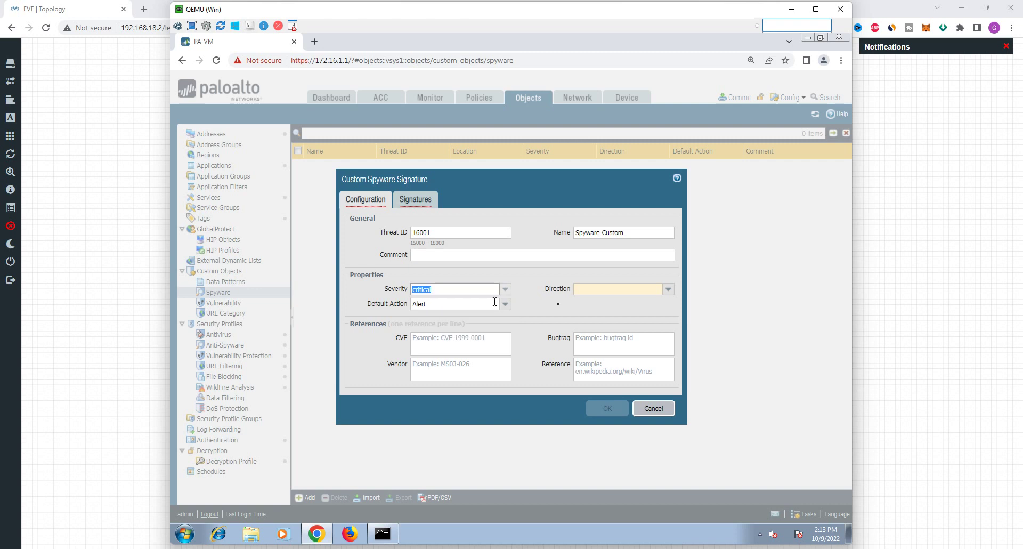
{"action": "left_click", "coordinate": [668, 290]}
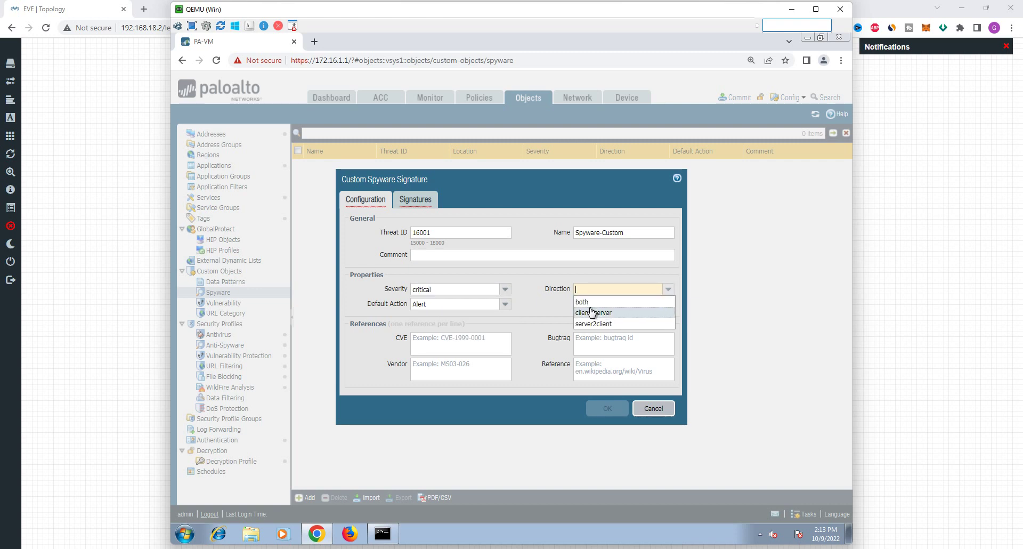
{"action": "left_click", "coordinate": [592, 311]}
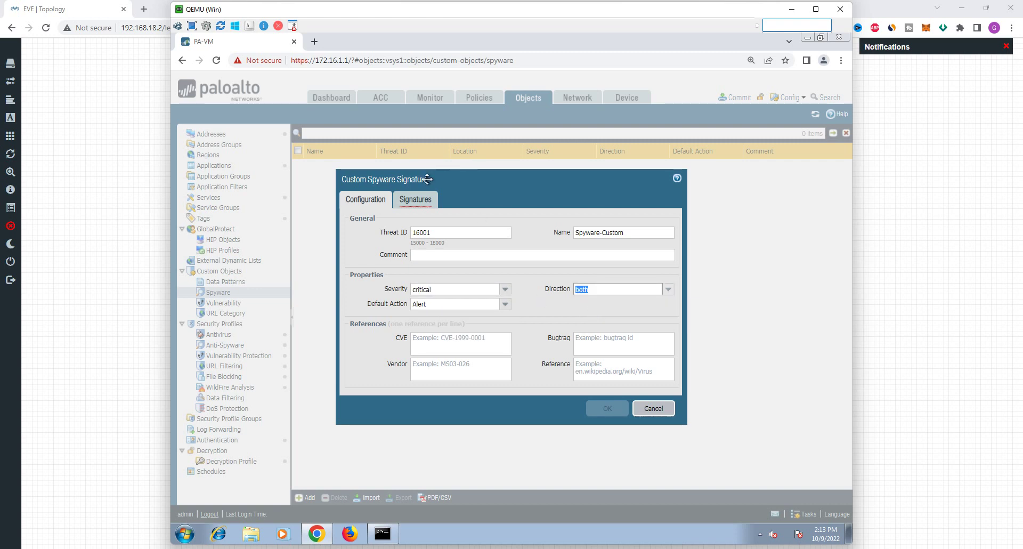
- Add a standard signature entry named Spyware-sign to the custom spyware signature
{"action": "left_click", "coordinate": [420, 202]}
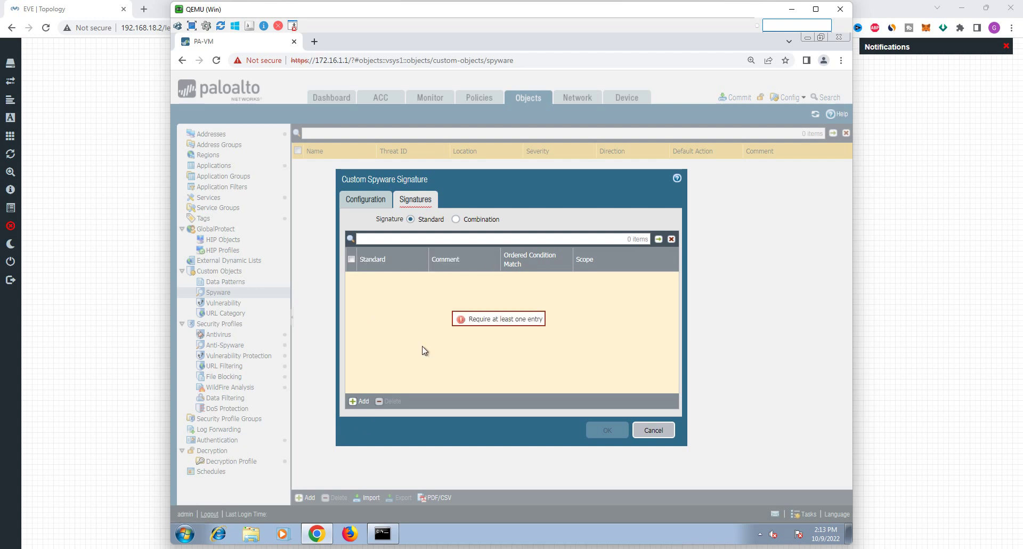
{"action": "left_click", "coordinate": [365, 402]}
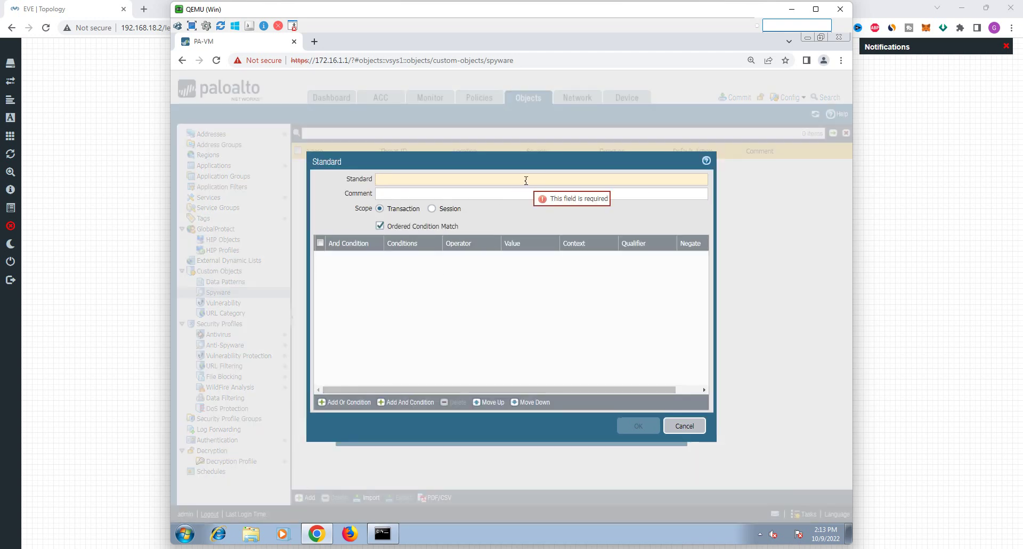
{"action": "type", "text": "Spyware-"}
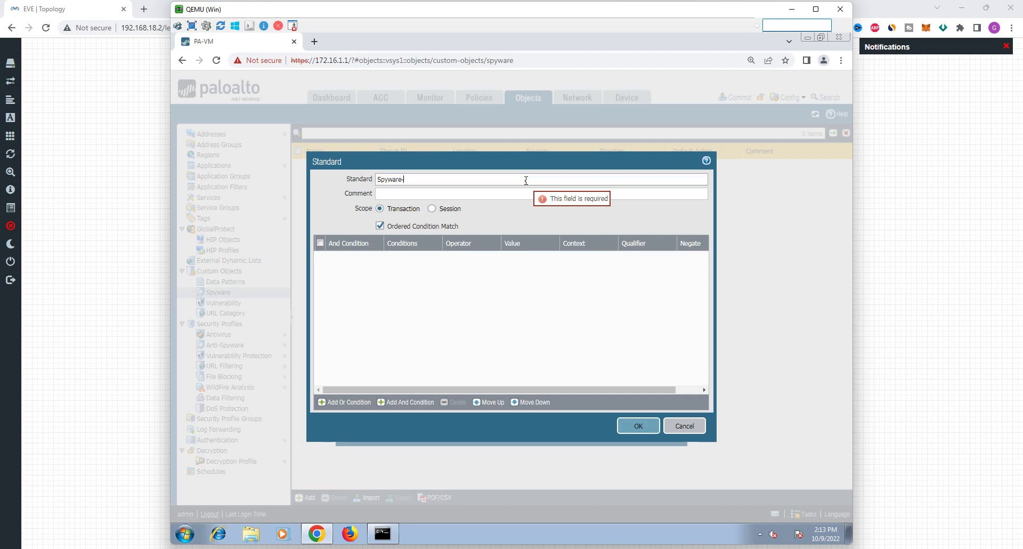
{"action": "type", "text": "sign"}
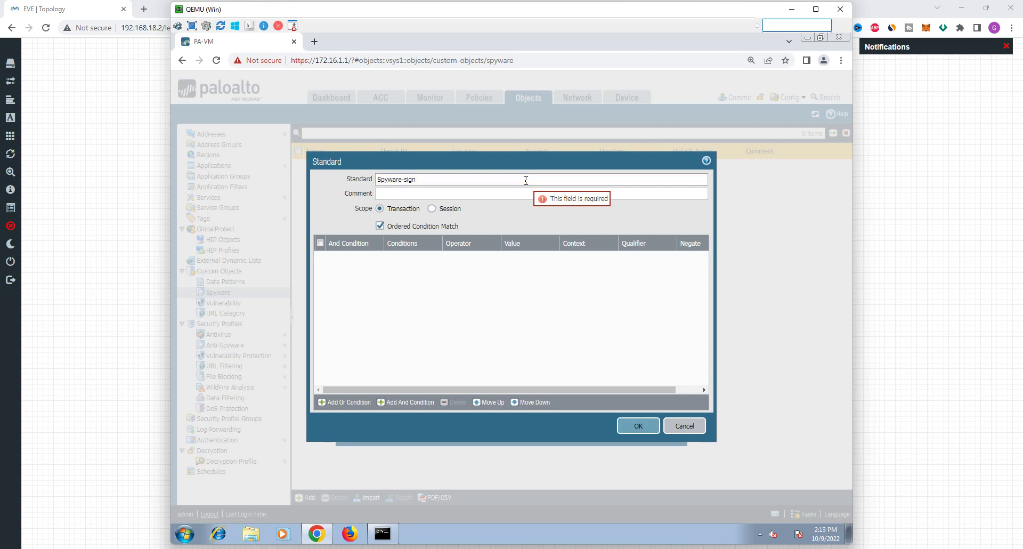
- Add an Or condition to Spyware-sign with the context http-req-uri-path and begin its pattern with a dot
{"action": "left_click", "coordinate": [352, 403]}
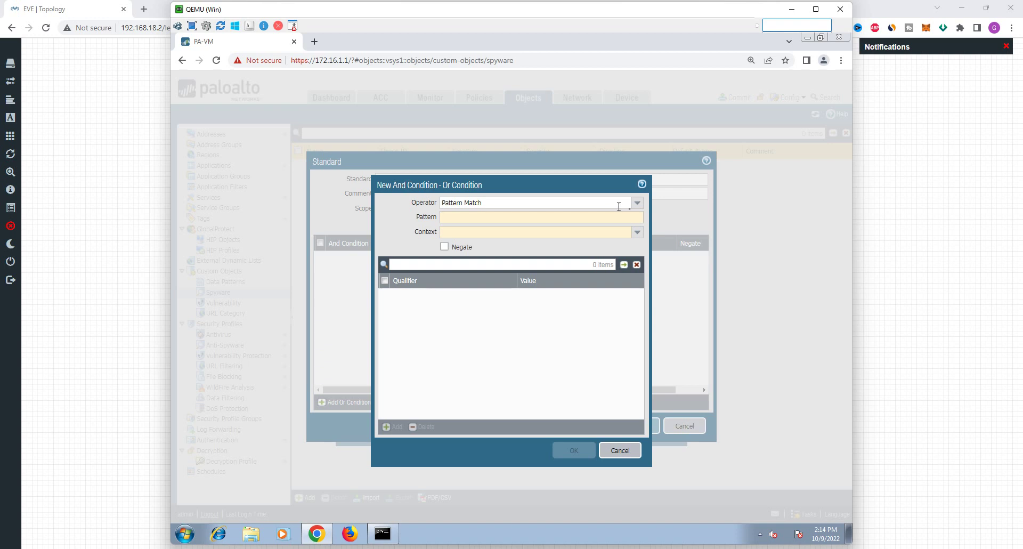
{"action": "left_click", "coordinate": [637, 232]}
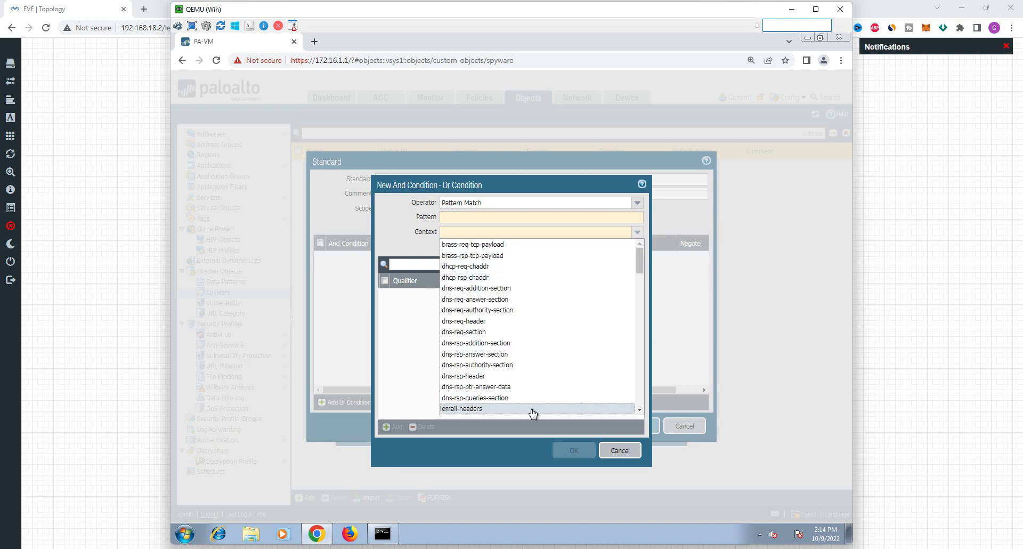
{"action": "left_click", "coordinate": [640, 410]}
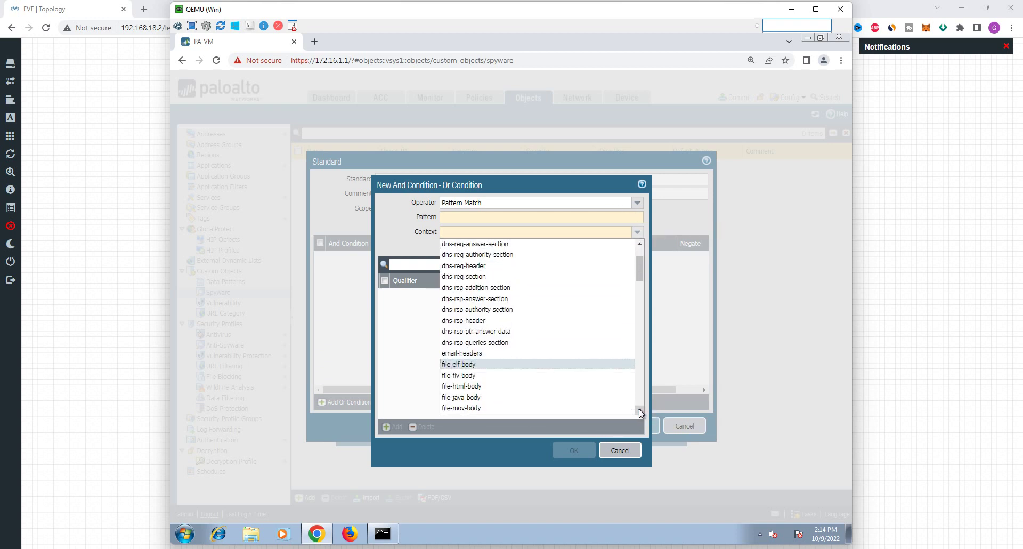
{"action": "scroll", "coordinate": [641, 413], "scroll_direction": "down", "scroll_amount": 5}
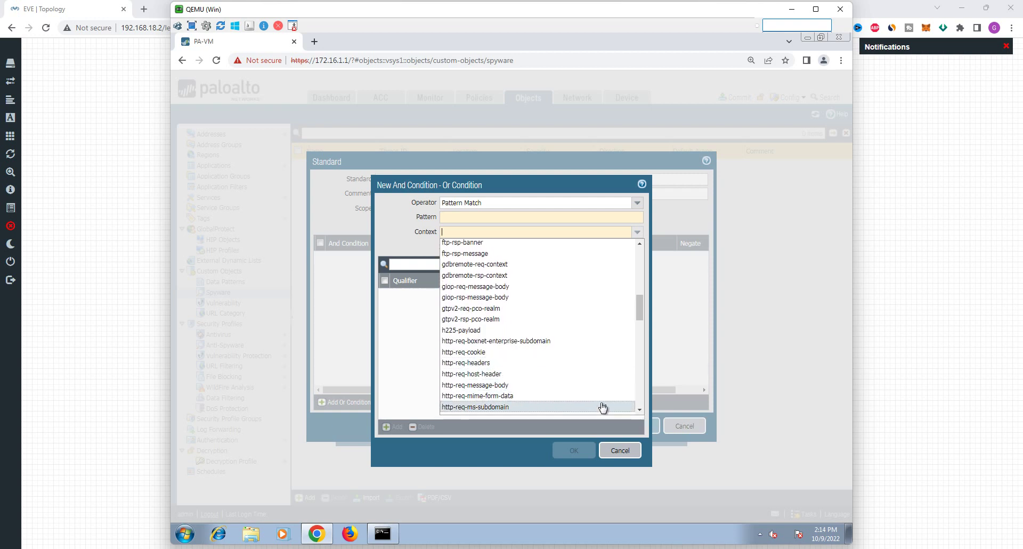
{"action": "left_click", "coordinate": [641, 410]}
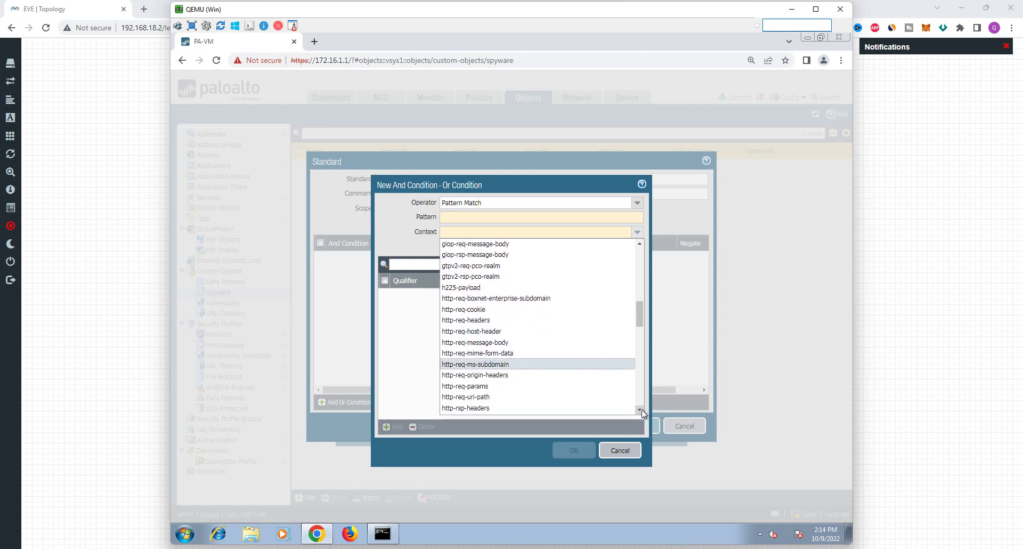
{"action": "left_click", "coordinate": [641, 410]}
{"action": "left_click", "coordinate": [641, 410]}
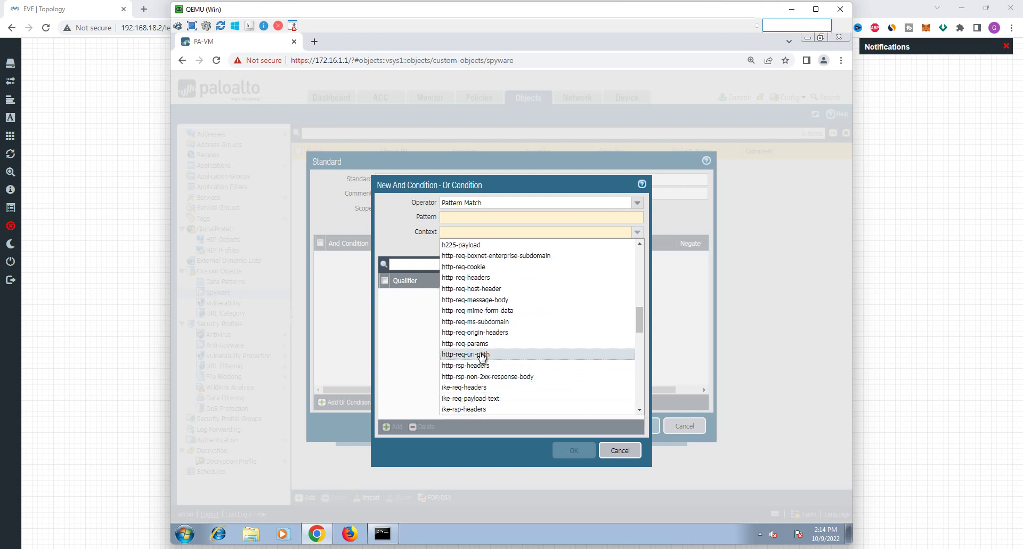
{"action": "left_click", "coordinate": [510, 354]}
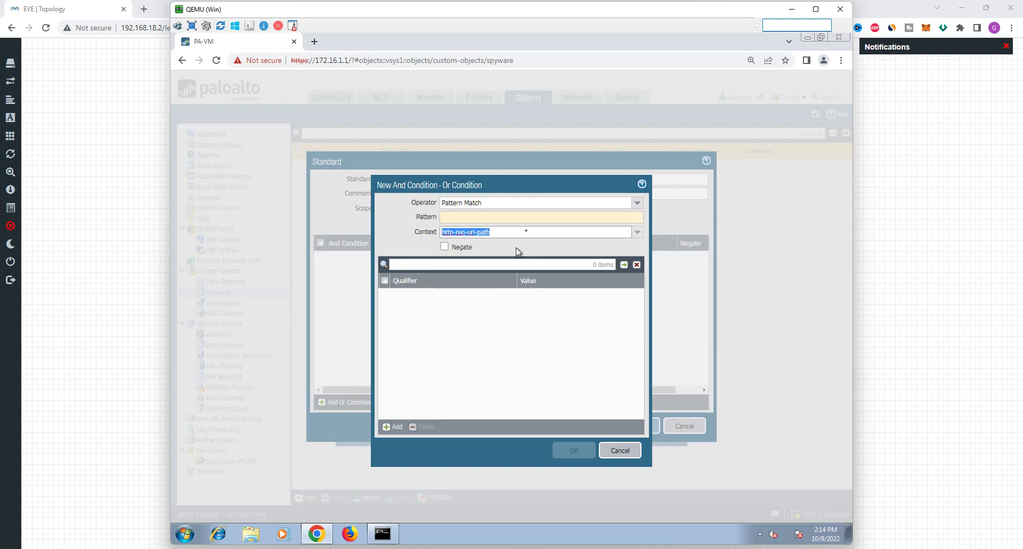
{"action": "left_click", "coordinate": [532, 219]}
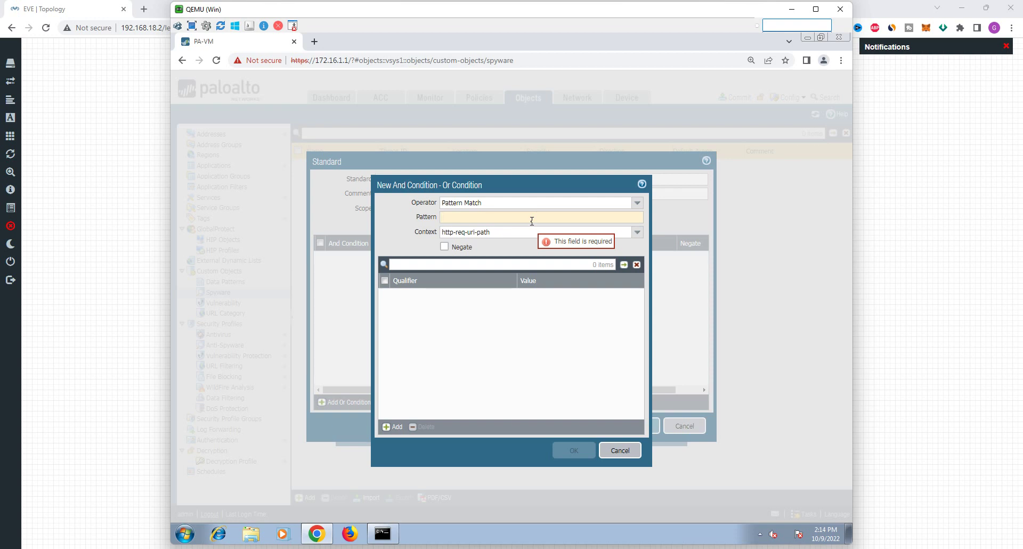
{"action": "type", "text": "."}
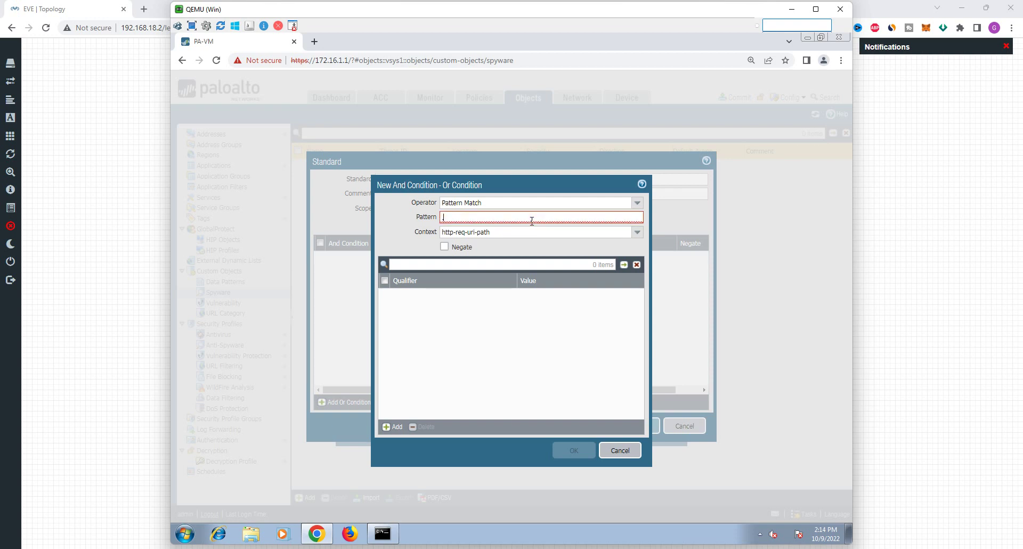
{"action": "key", "text": "shift"}
{"action": "key", "text": "shift"}
{"action": "key", "text": "shift"}
{"action": "key", "text": "shift"}
{"action": "key", "text": "shift"}
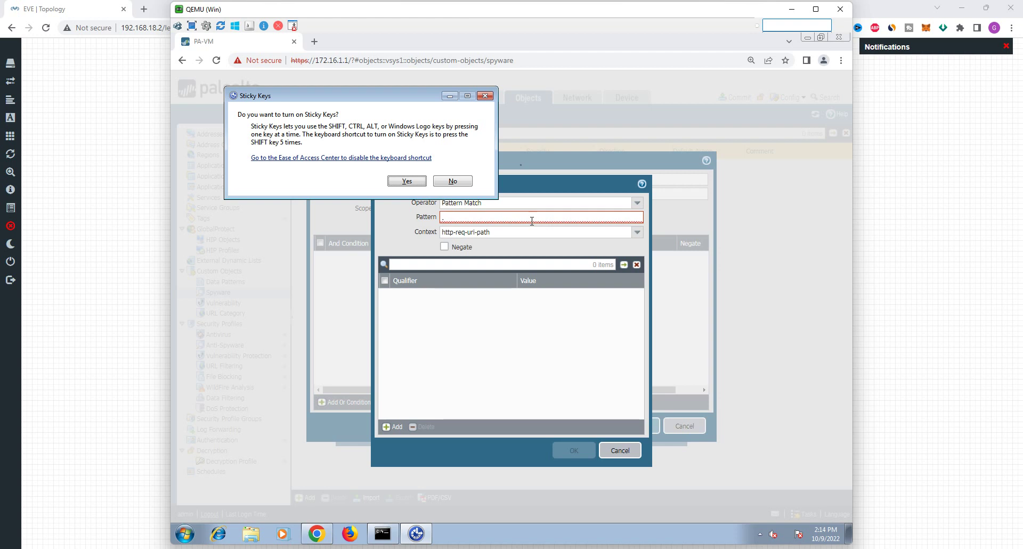
{"action": "left_click", "coordinate": [485, 96]}
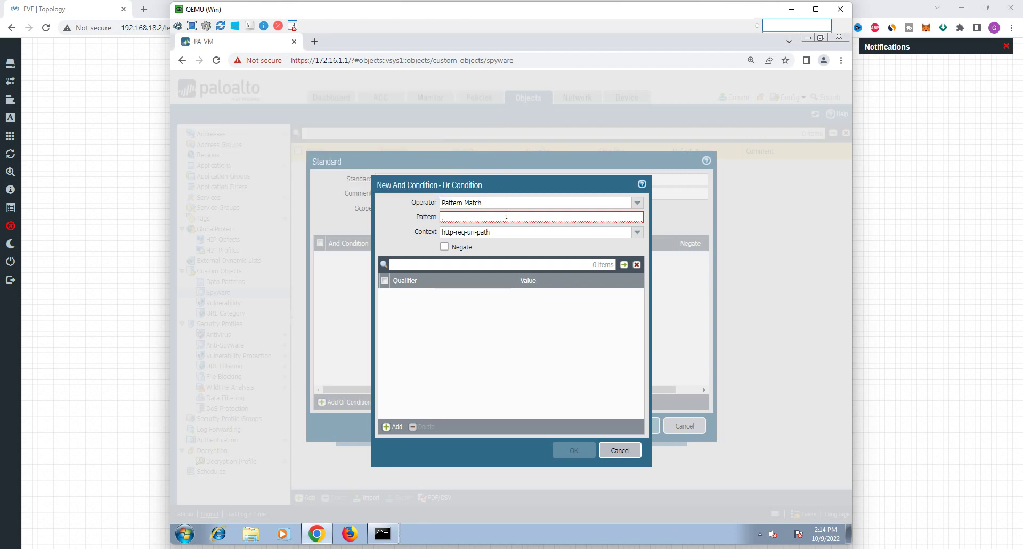
- Complete the condition's pattern as .*spyware.* and save the Spyware-sign entry and the Spyware-Custom signature
{"action": "mouse_move", "coordinate": [506, 218]}
{"action": "type", "text": ".*"}
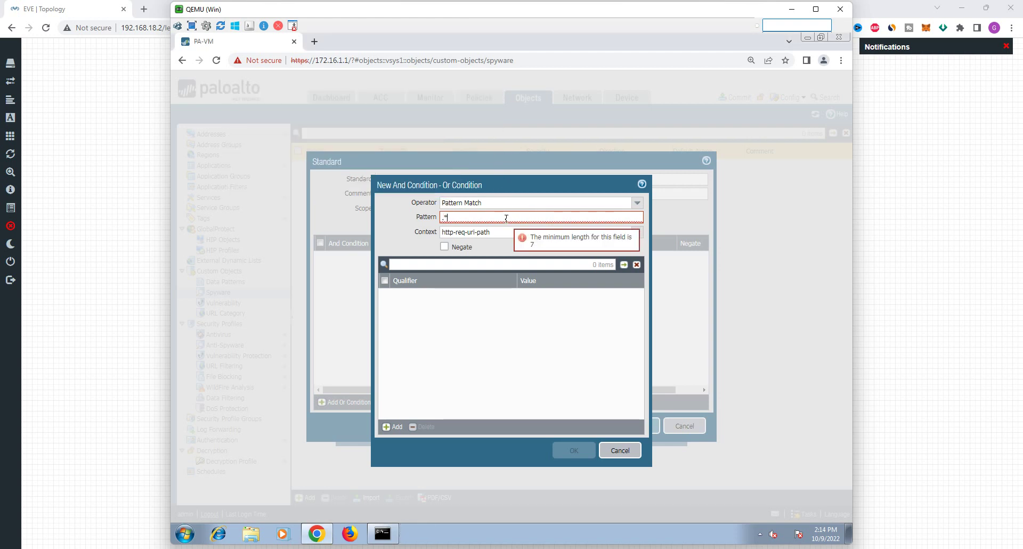
{"action": "type", "text": "spywar"}
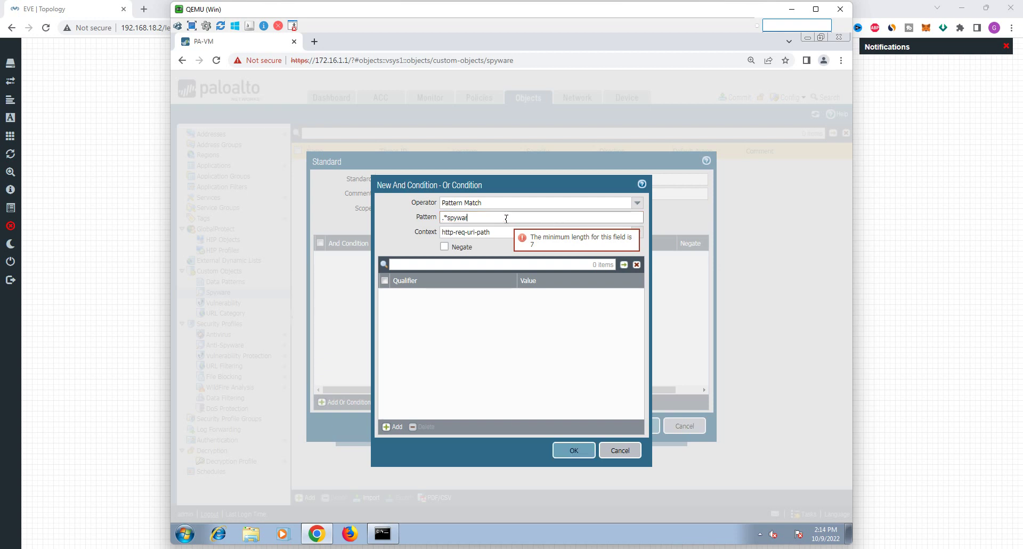
{"action": "type", "text": "e.*"}
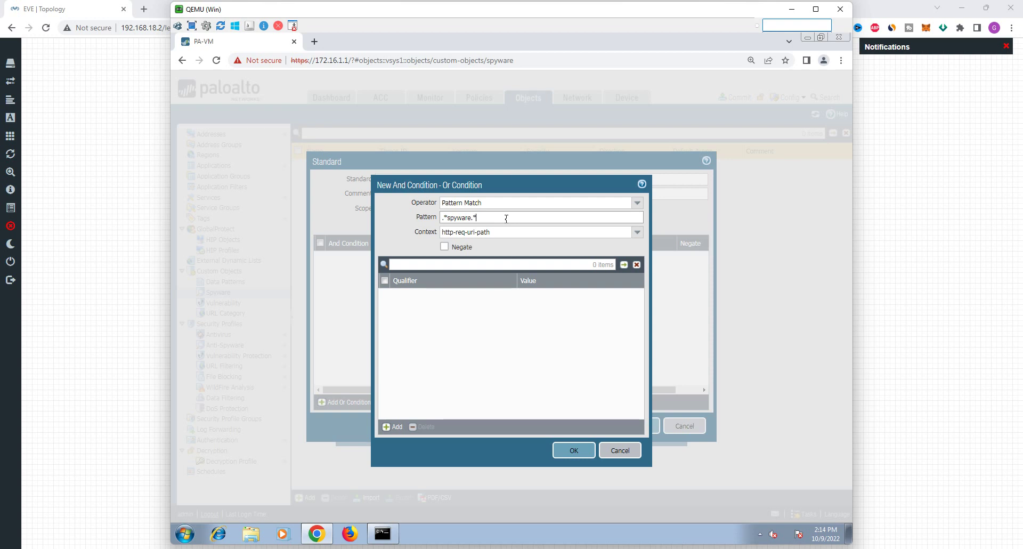
{"action": "left_click", "coordinate": [574, 450]}
{"action": "left_click", "coordinate": [638, 427]}
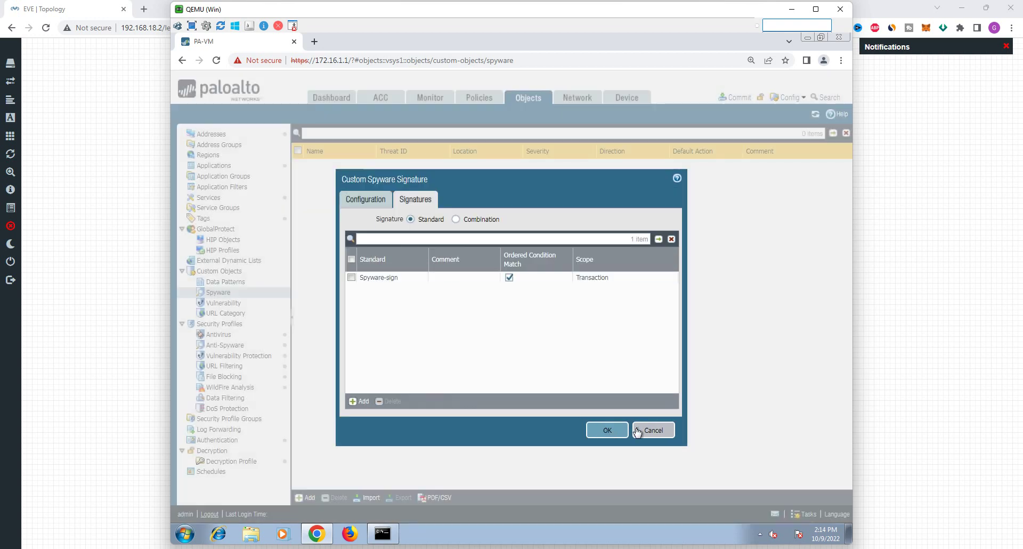
{"action": "left_click", "coordinate": [361, 198]}
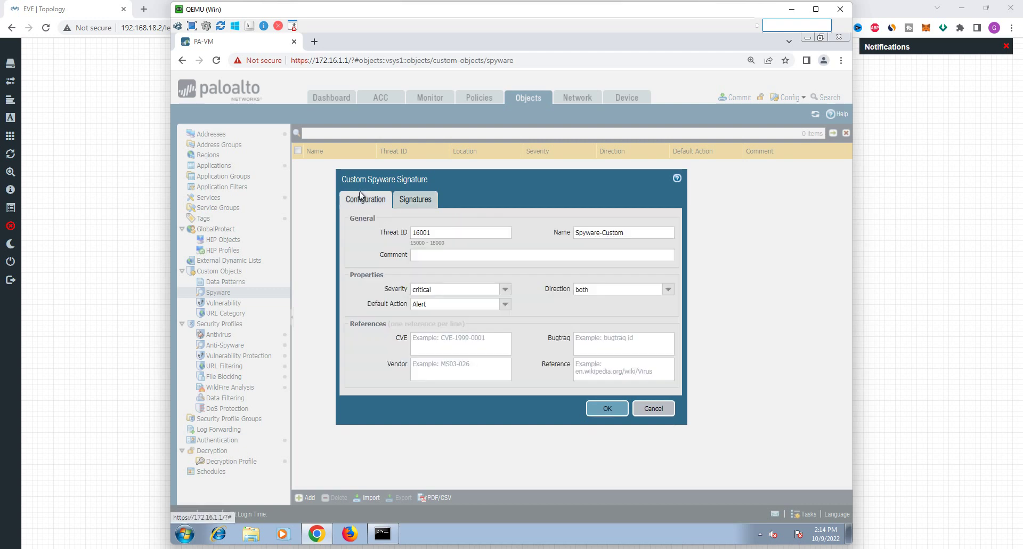
{"action": "left_click", "coordinate": [606, 409]}
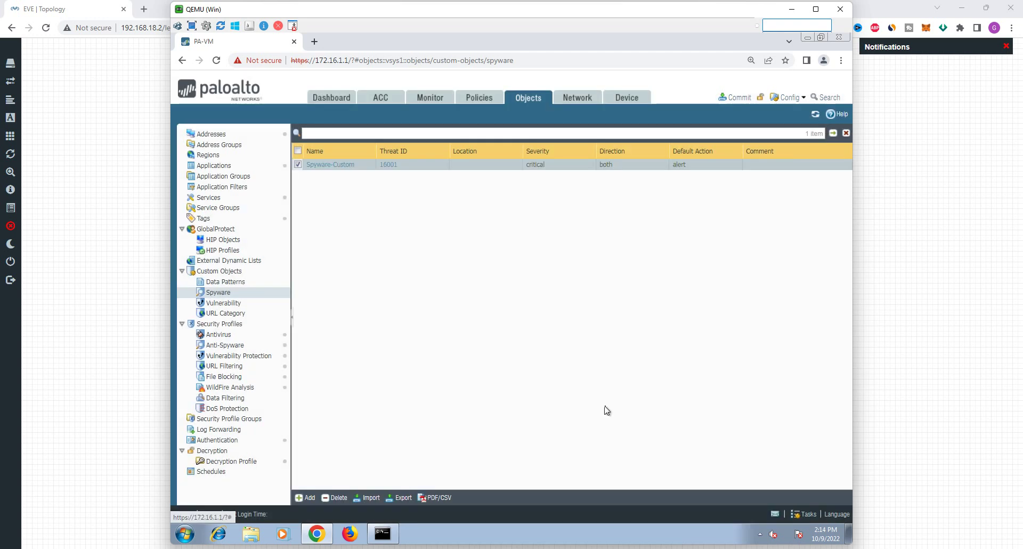
- In the Anti-Spyware profile Spyware-Profile, show all signatures among the exceptions and enable the one for Spyware-Custom, ID 16001
{"action": "left_click", "coordinate": [233, 347]}
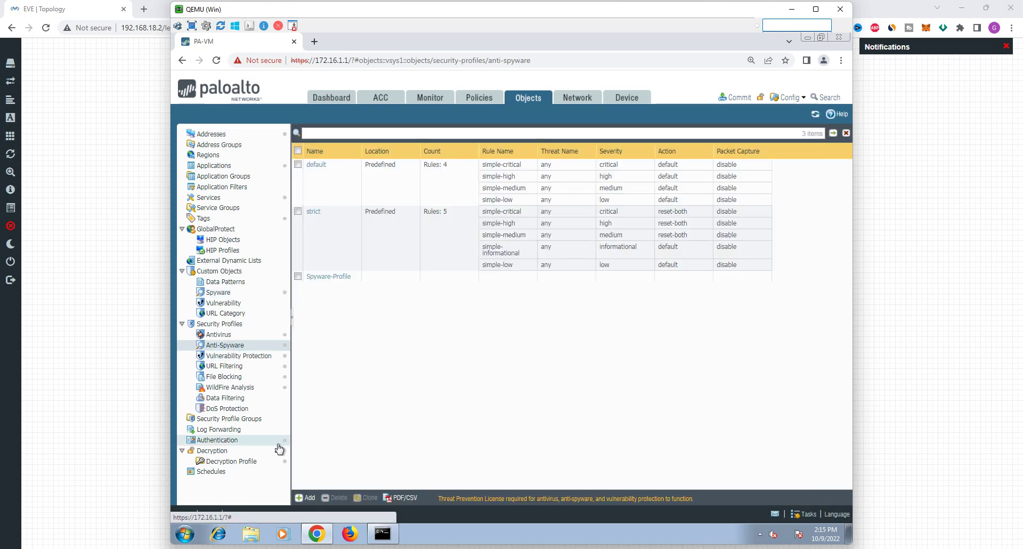
{"action": "left_click", "coordinate": [318, 277]}
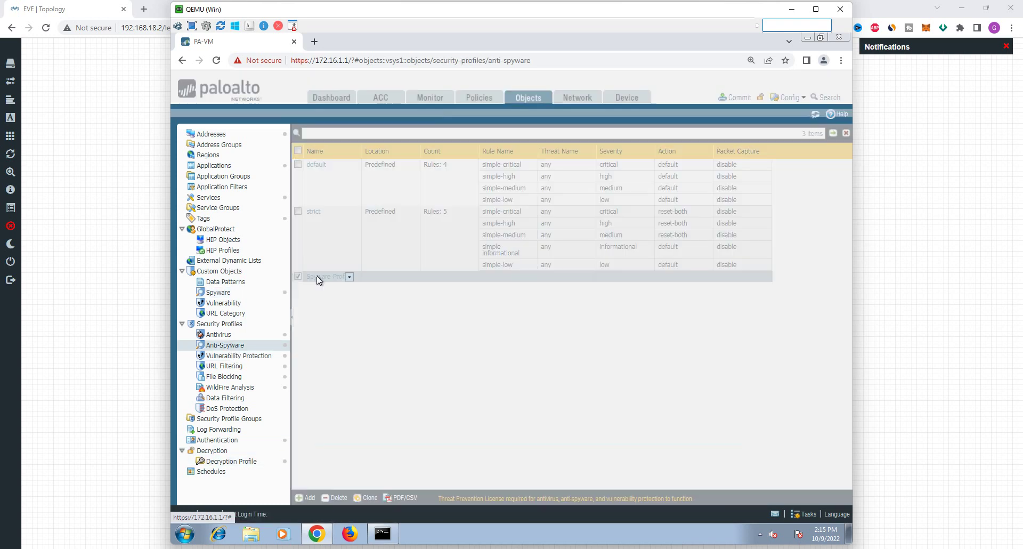
{"action": "left_click", "coordinate": [335, 205]}
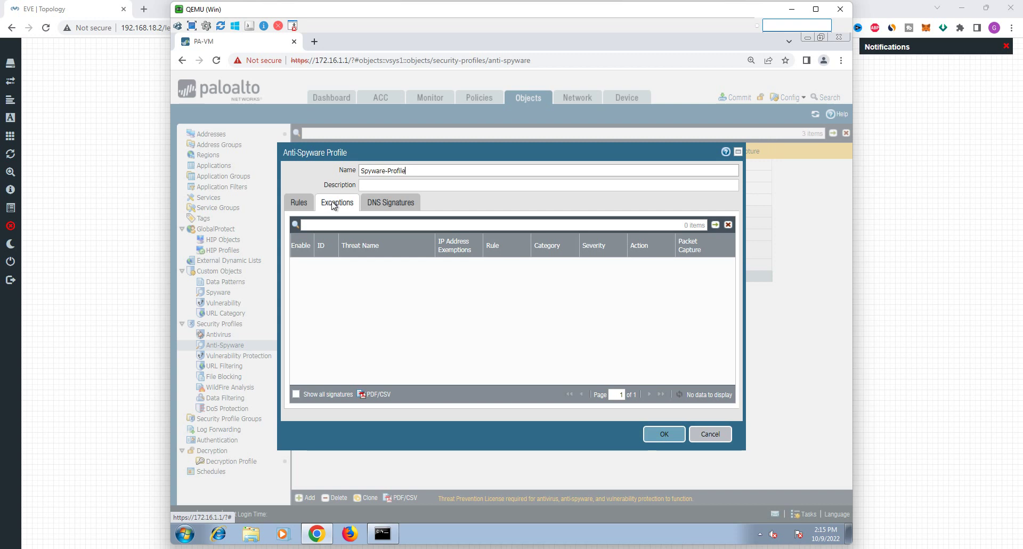
{"action": "left_click", "coordinate": [296, 394]}
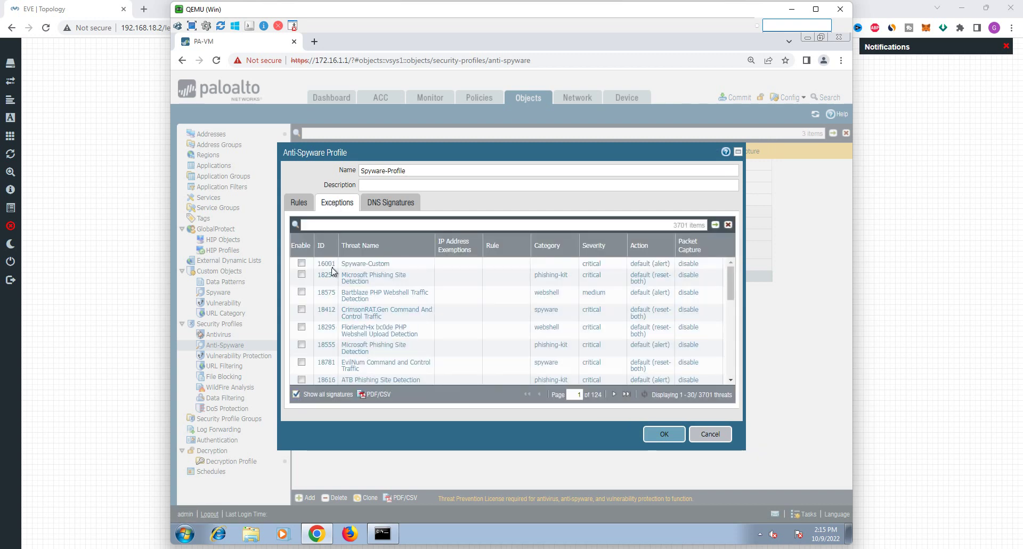
{"action": "left_click", "coordinate": [302, 264]}
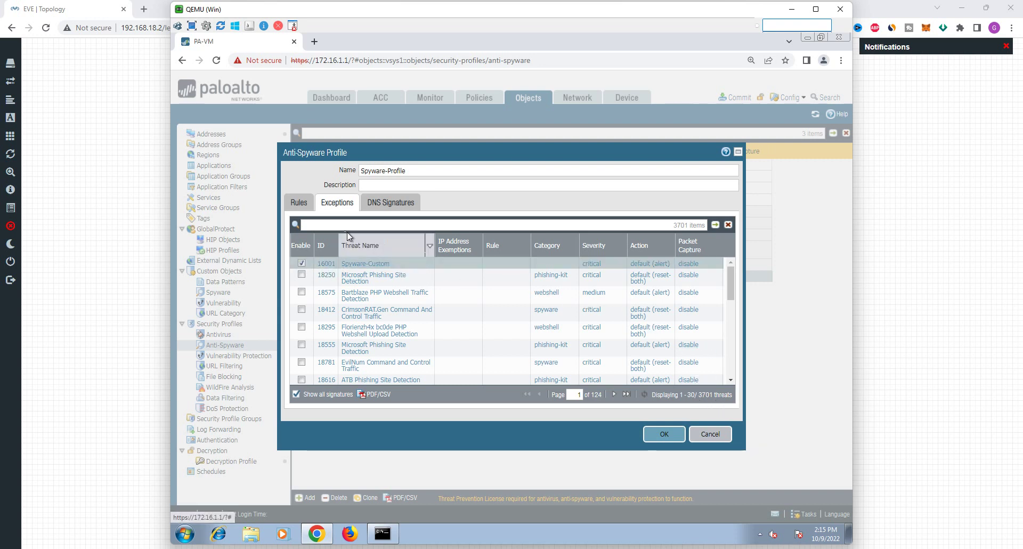
- Add a rule named Spyware-Test with the action Drop for all severities to Spyware-Profile, and save the profile
{"action": "left_click", "coordinate": [299, 203]}
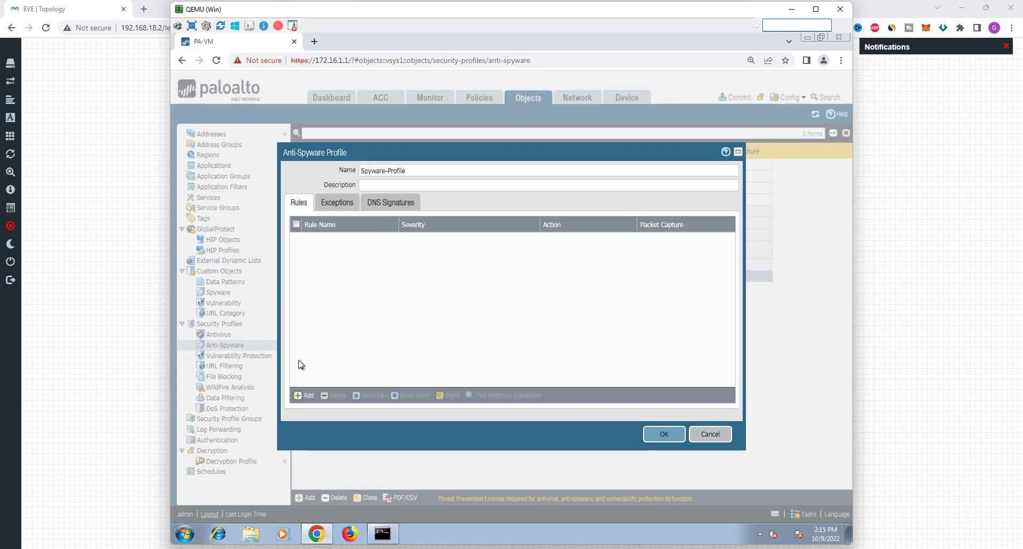
{"action": "left_click", "coordinate": [308, 395]}
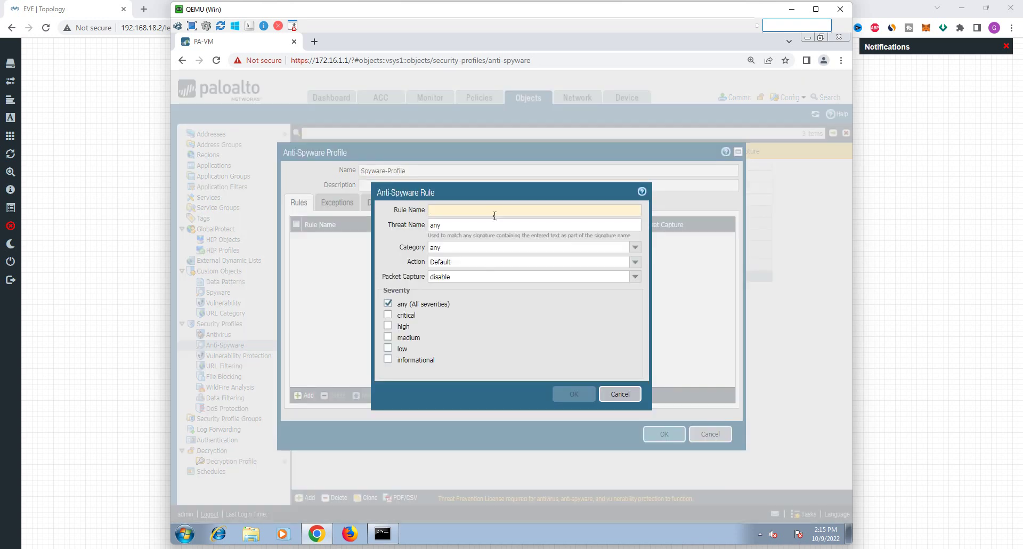
{"action": "type", "text": "Spyware-Test"}
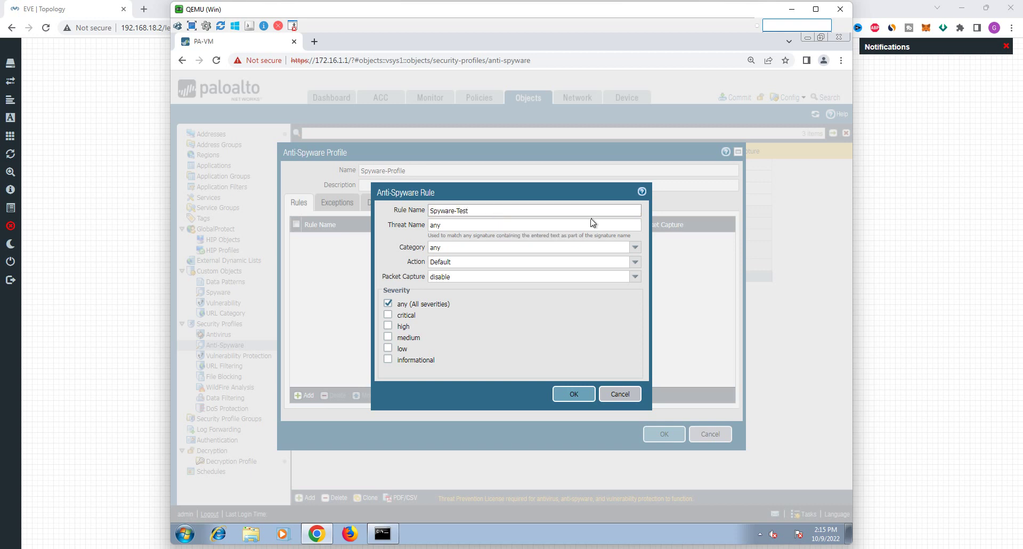
{"action": "left_click", "coordinate": [633, 257]}
{"action": "left_click", "coordinate": [634, 261]}
{"action": "left_click", "coordinate": [636, 266]}
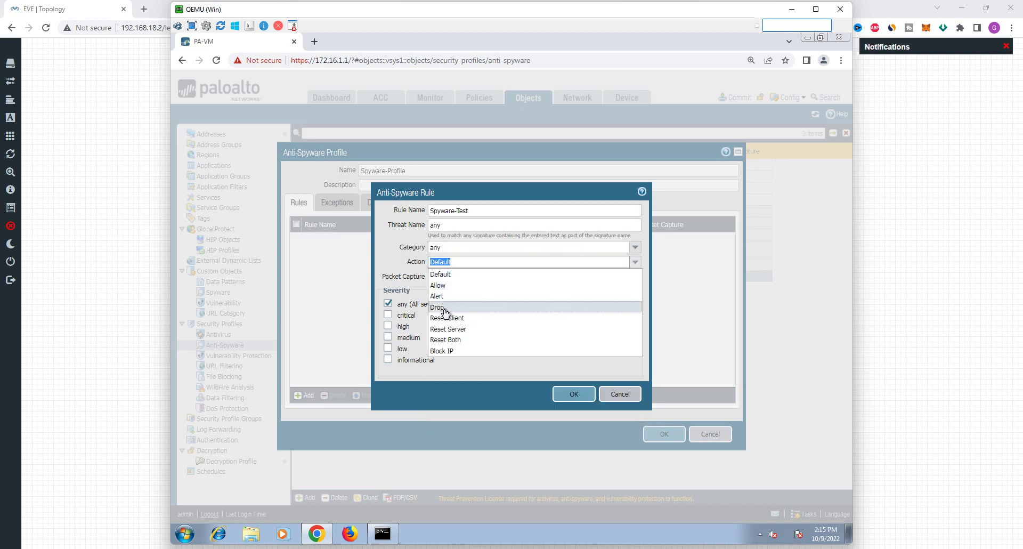
{"action": "left_click", "coordinate": [445, 309]}
{"action": "left_click", "coordinate": [494, 315]}
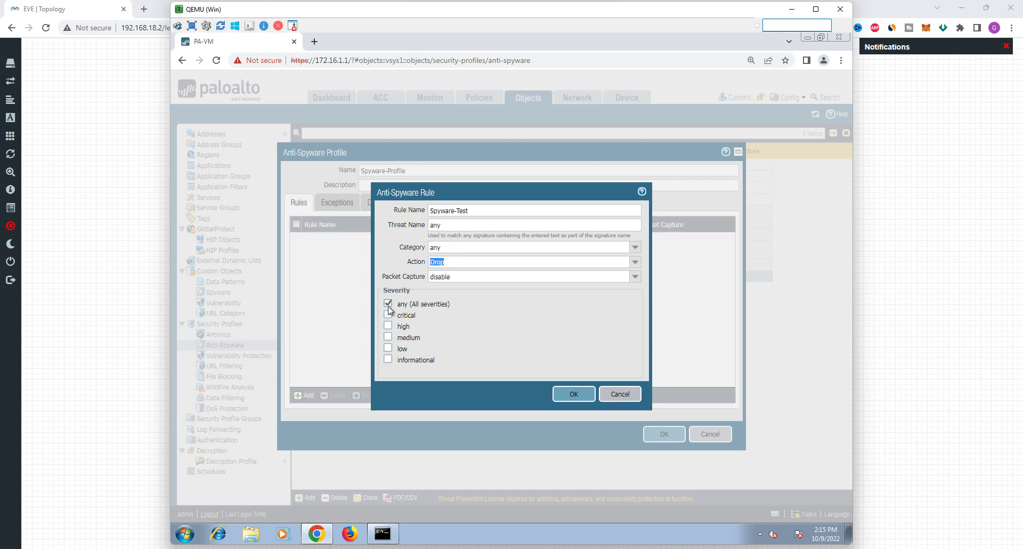
{"action": "left_click", "coordinate": [574, 394]}
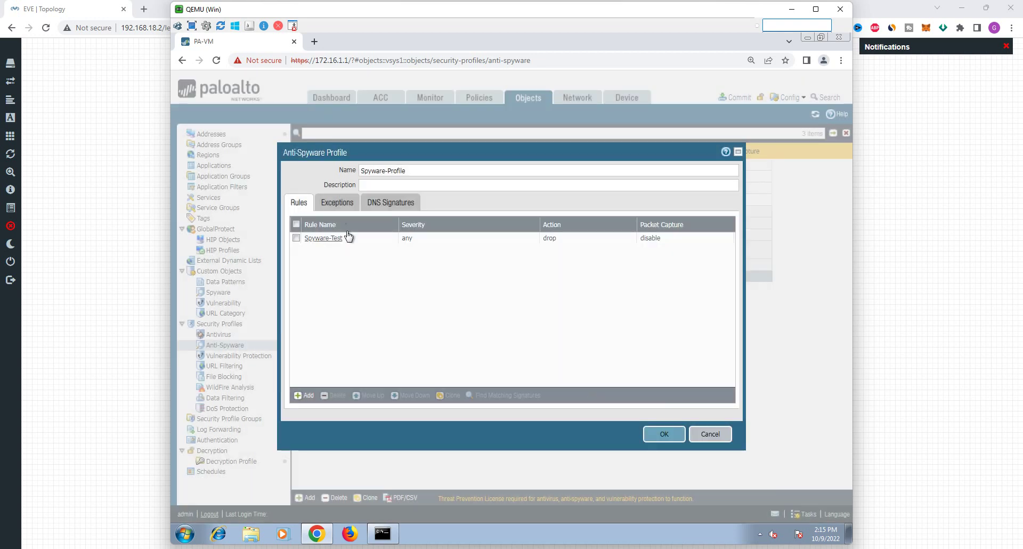
{"action": "left_click", "coordinate": [663, 434]}
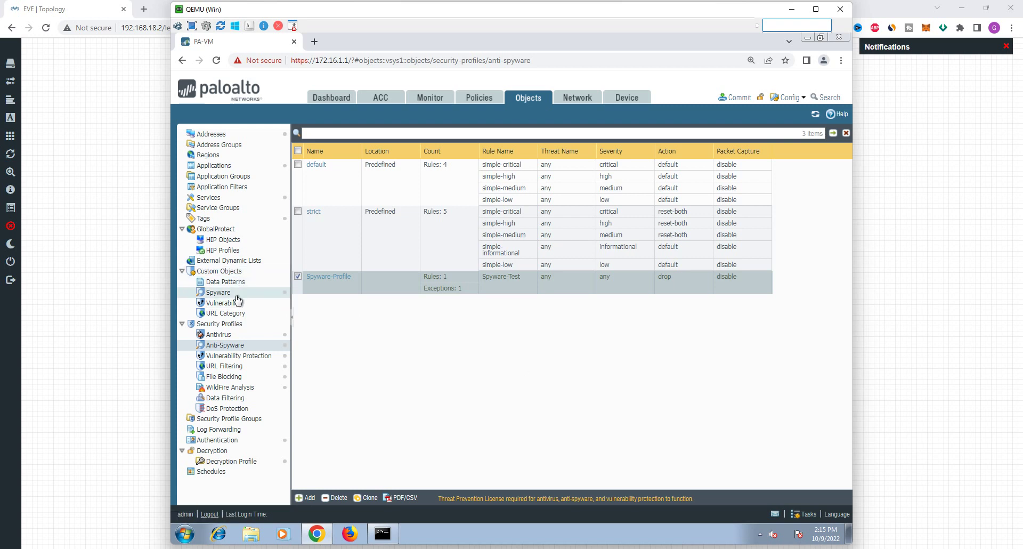
- Disable the Spyware-Custom exception in Spyware-Profile and save the profile
{"action": "left_click", "coordinate": [329, 278]}
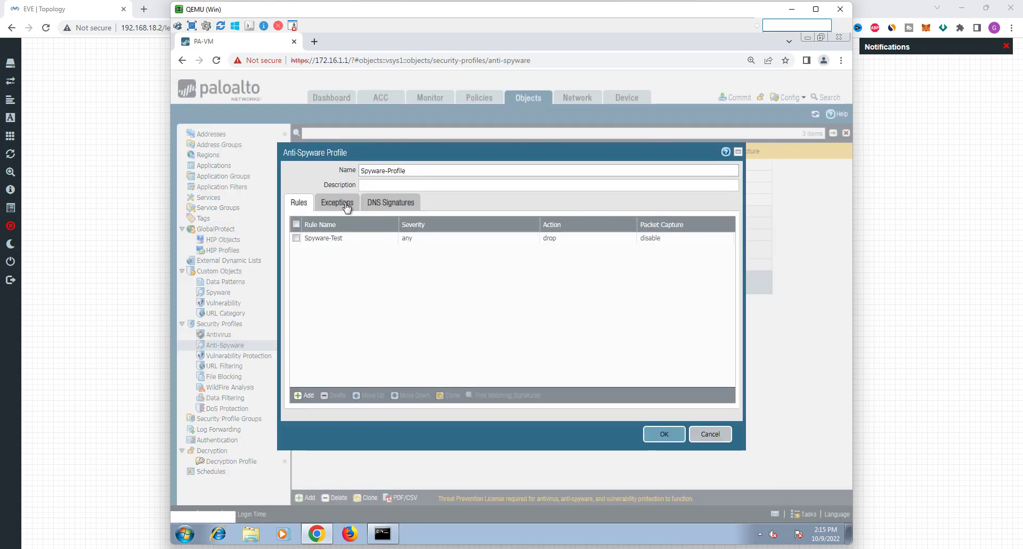
{"action": "left_click", "coordinate": [343, 202]}
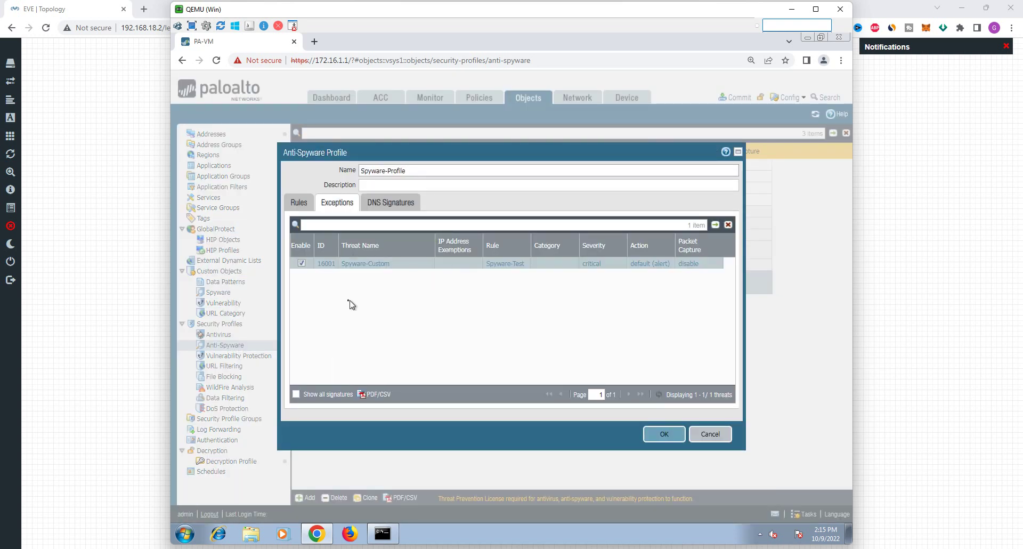
{"action": "left_click", "coordinate": [301, 264]}
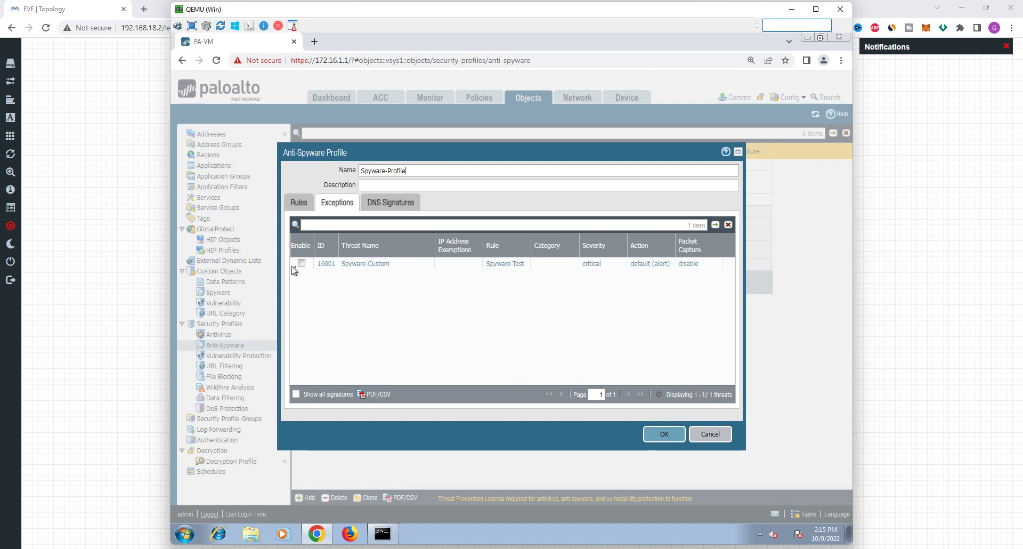
{"action": "left_click", "coordinate": [664, 434]}
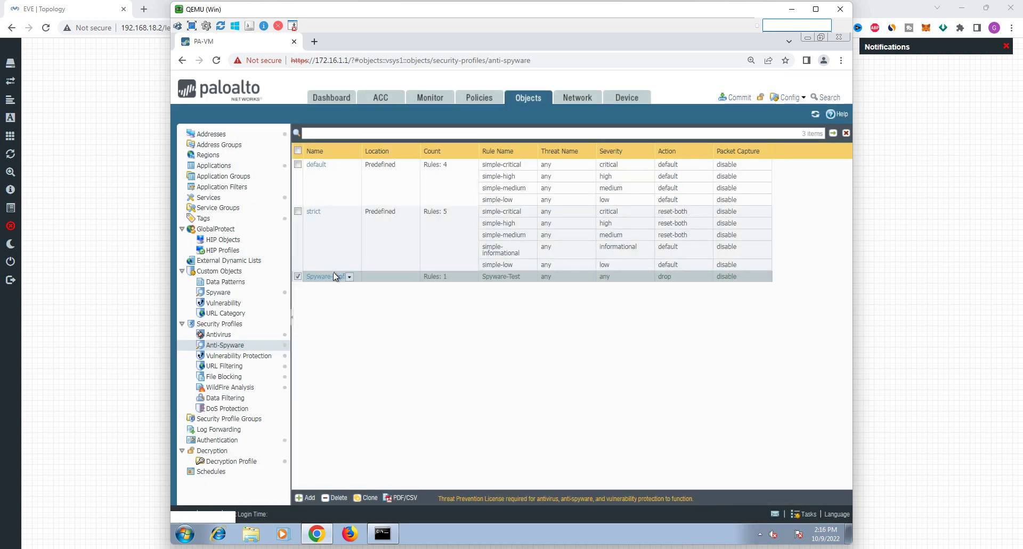
- Recheck the exceptions and rules of Spyware-Profile, and try to enable the Spyware-Custom exception from the full signature list
{"action": "left_click", "coordinate": [329, 276]}
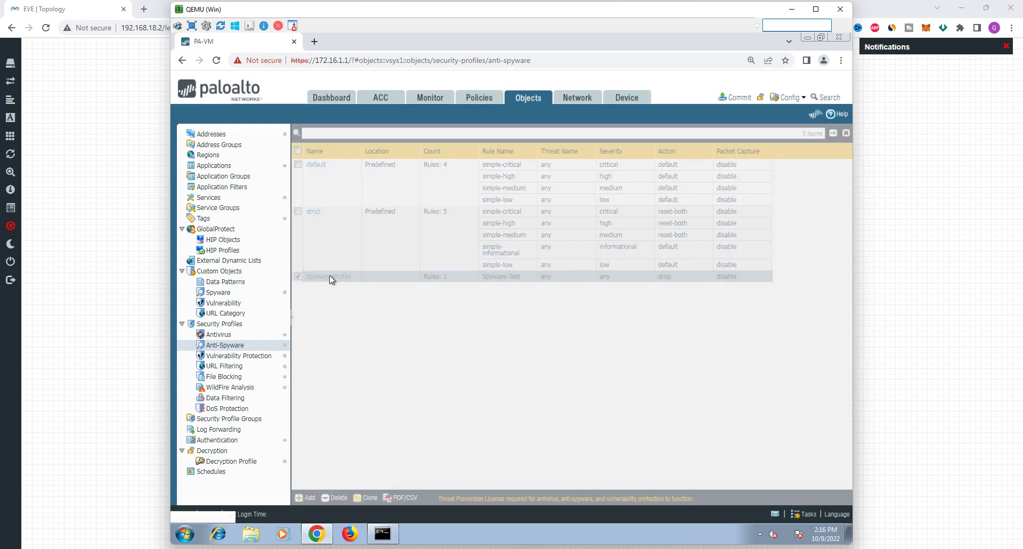
{"action": "left_click", "coordinate": [342, 205]}
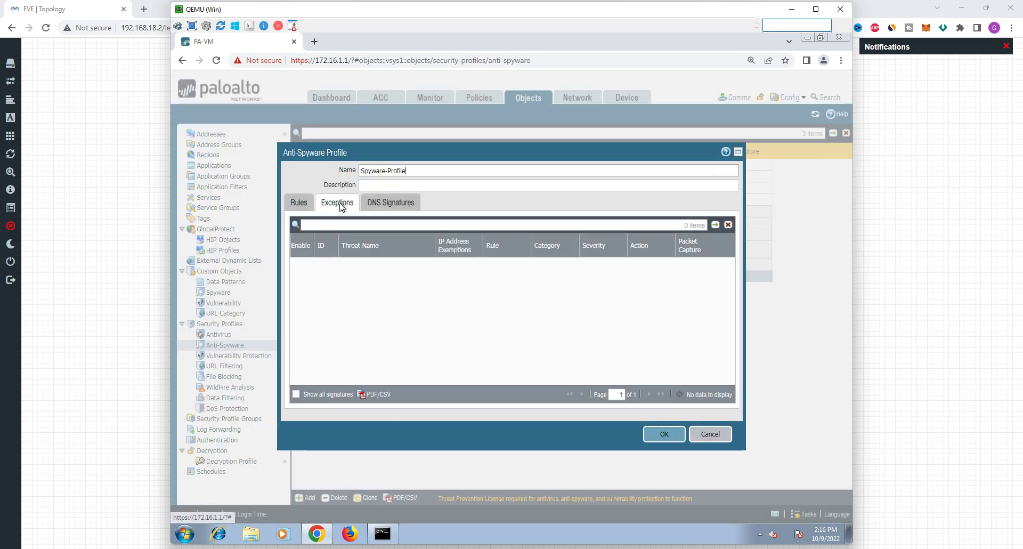
{"action": "left_click", "coordinate": [298, 205]}
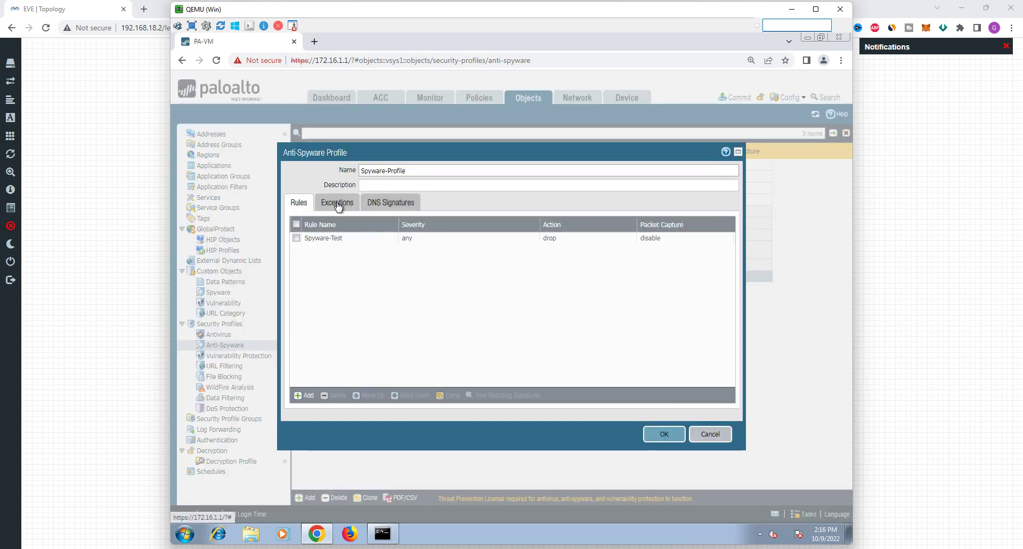
{"action": "left_click", "coordinate": [338, 206]}
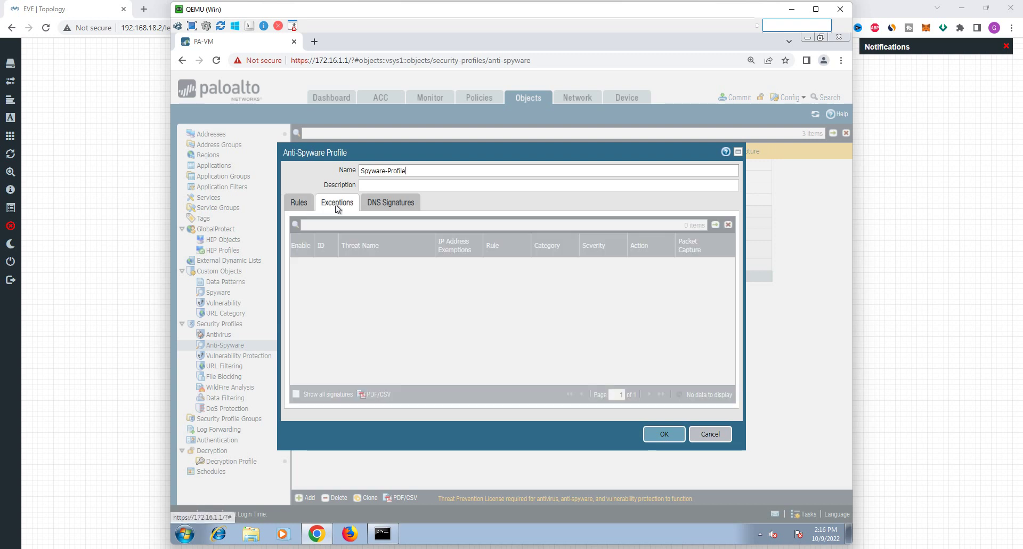
{"action": "left_click", "coordinate": [296, 395]}
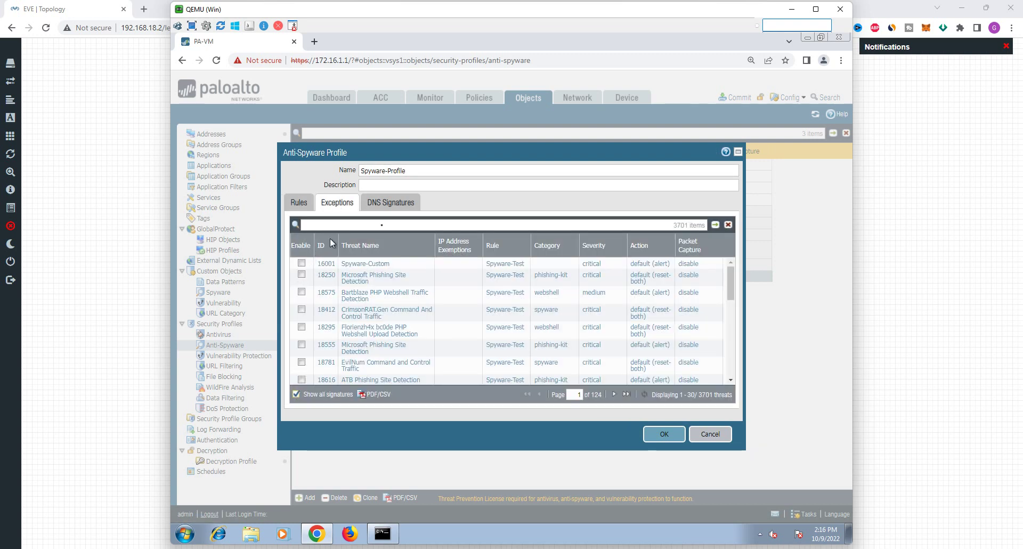
{"action": "left_click", "coordinate": [301, 265]}
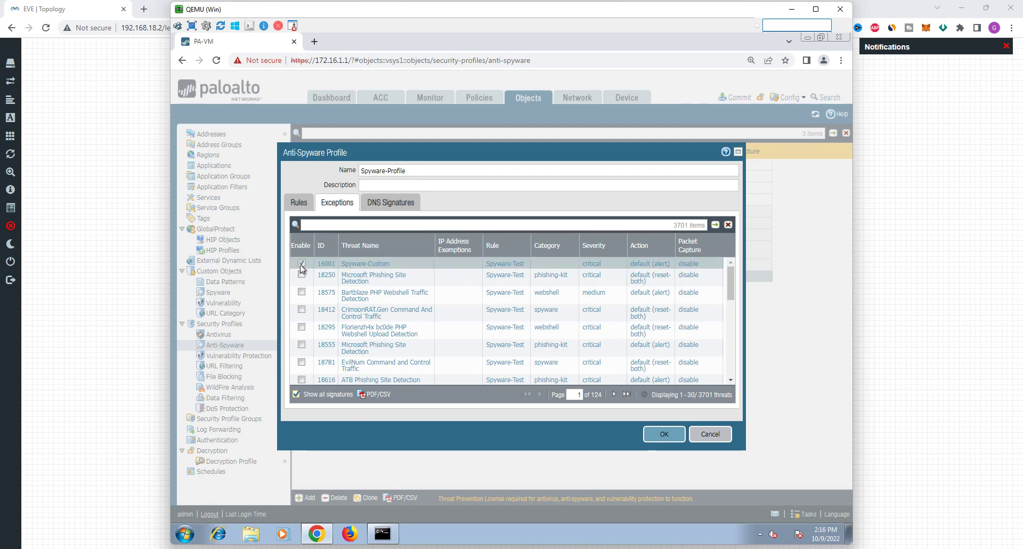
{"action": "left_click", "coordinate": [299, 202]}
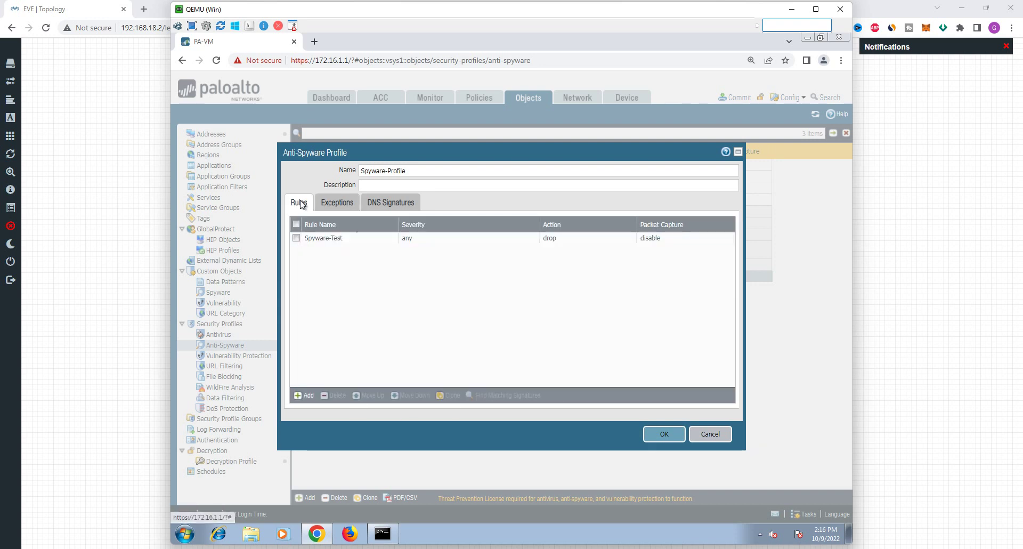
{"action": "left_click", "coordinate": [665, 435]}
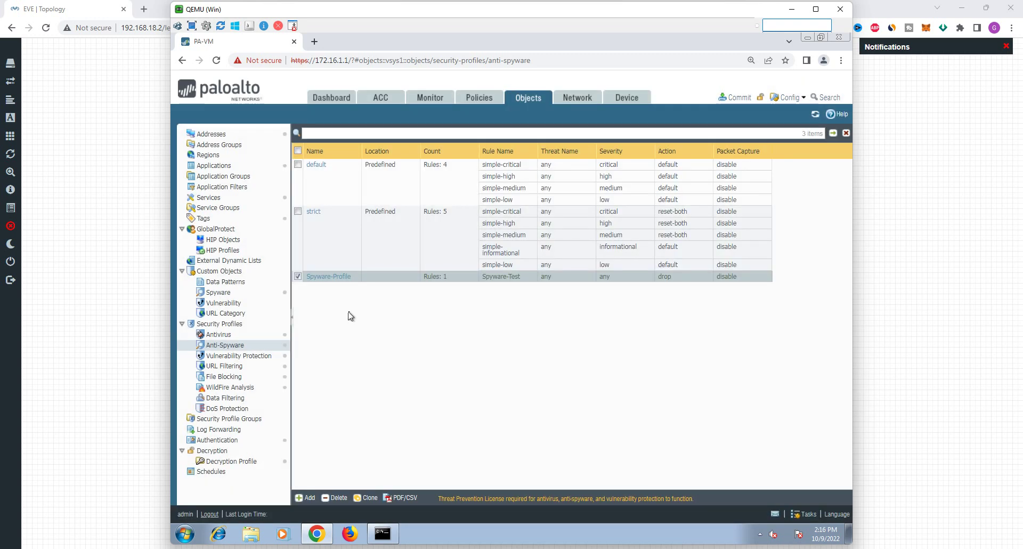
- Set the Anti-Spyware profile of the DMZ-to-Internet security rule to Spyware-Profile and commit the admin's changes
{"action": "left_click", "coordinate": [224, 293]}
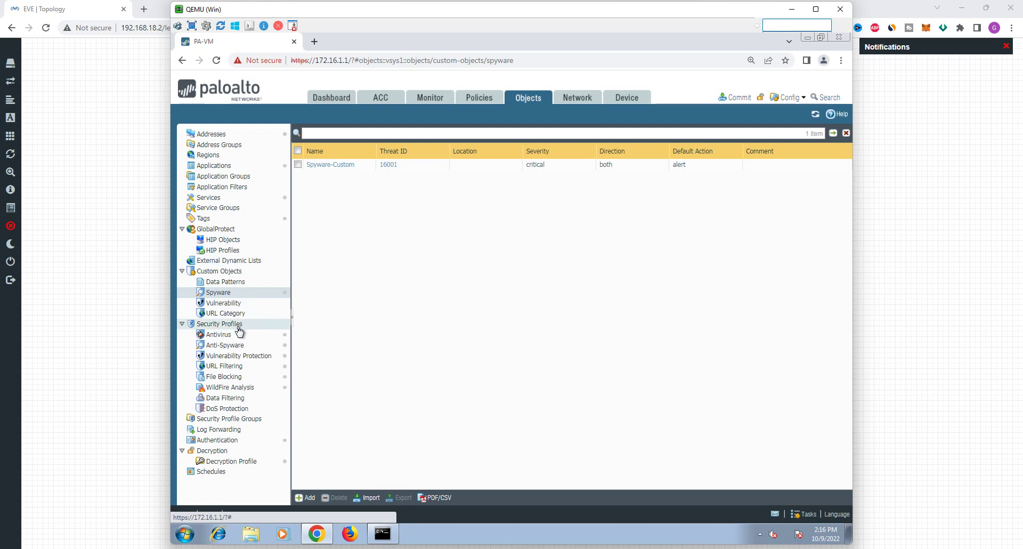
{"action": "left_click", "coordinate": [230, 345]}
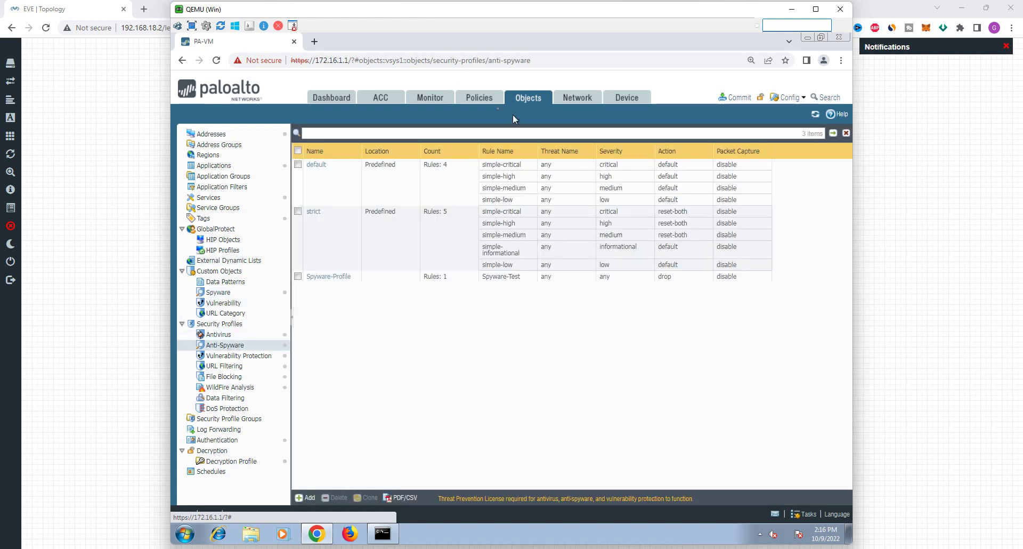
{"action": "left_click", "coordinate": [478, 103]}
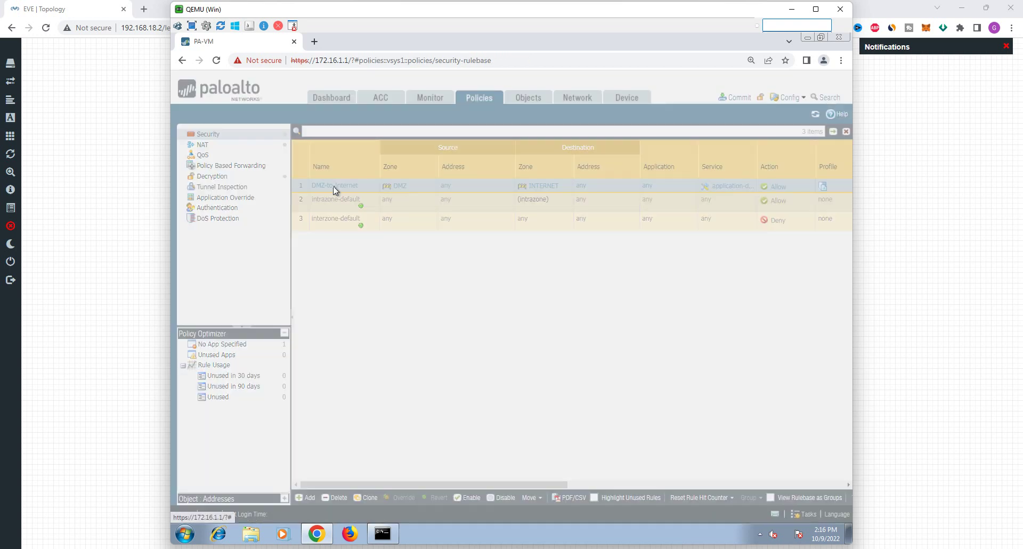
{"action": "left_click", "coordinate": [335, 186]}
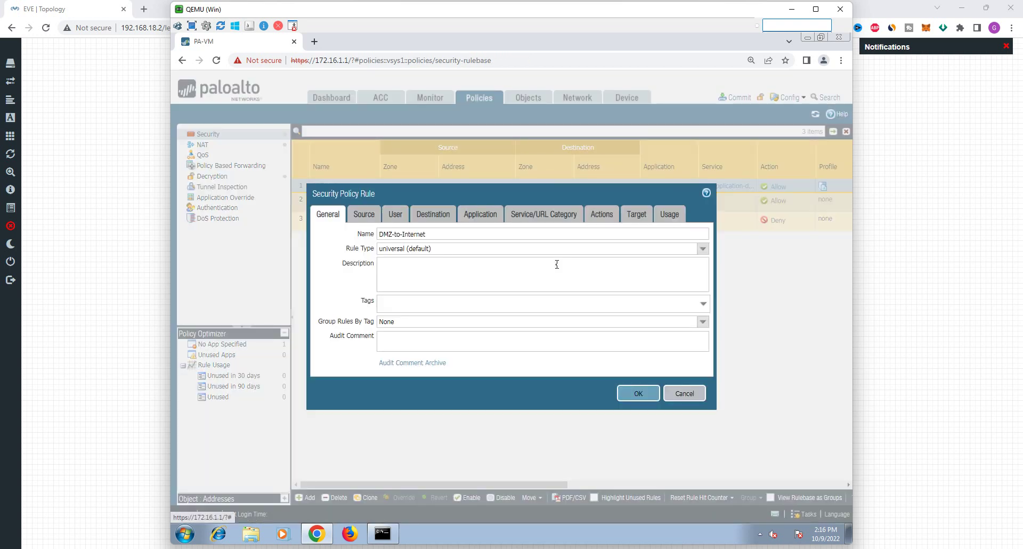
{"action": "left_click", "coordinate": [603, 215]}
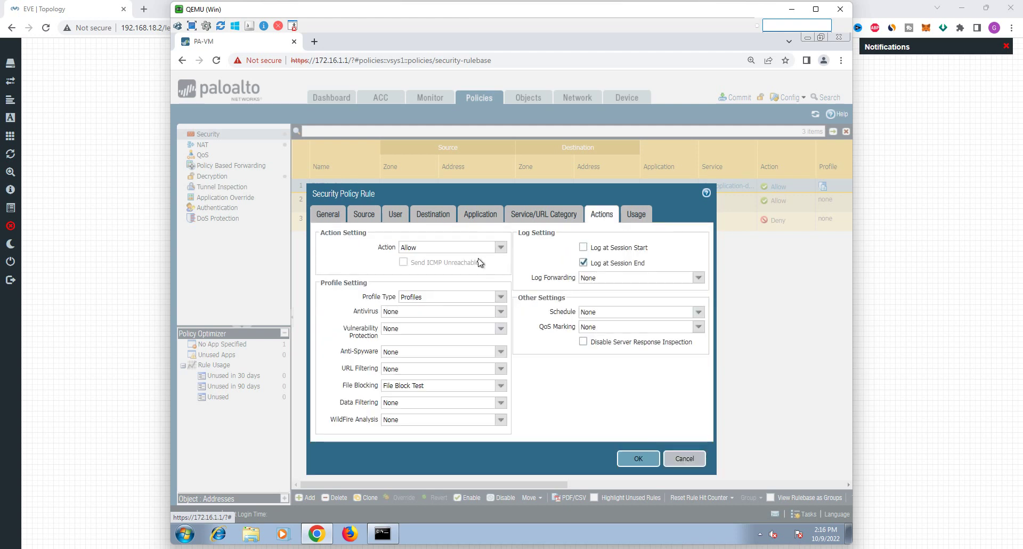
{"action": "left_click", "coordinate": [501, 352]}
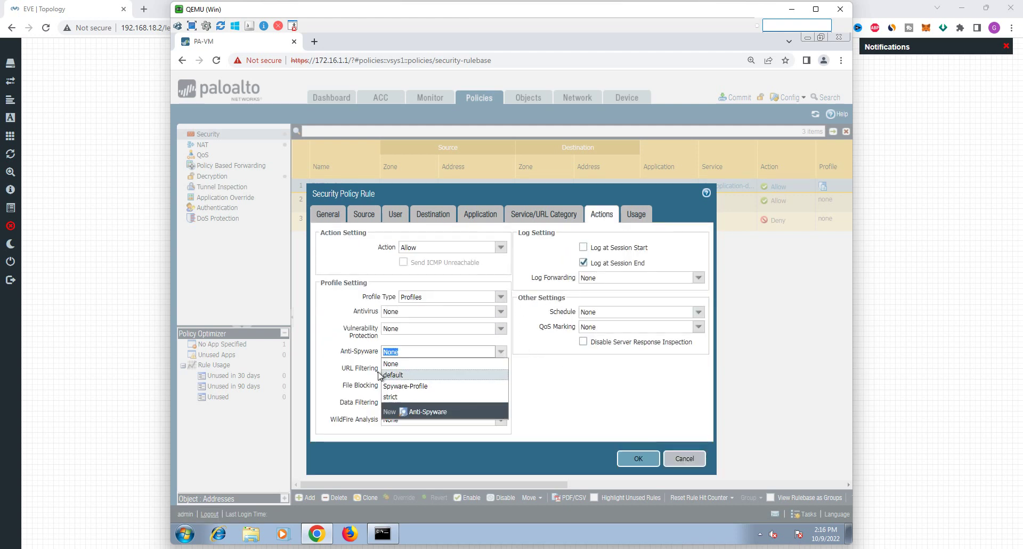
{"action": "left_click", "coordinate": [406, 387]}
{"action": "left_click", "coordinate": [622, 422]}
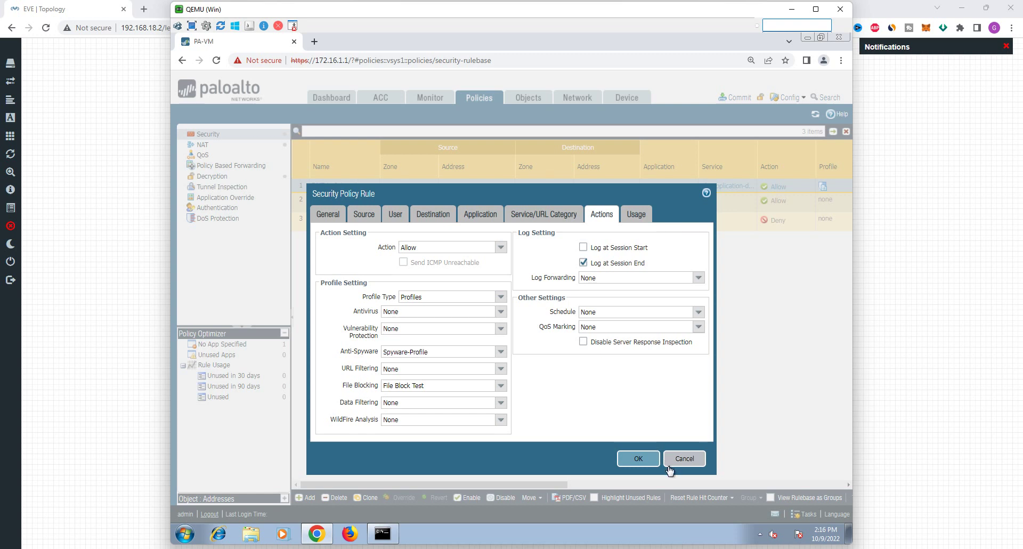
{"action": "left_click", "coordinate": [644, 461]}
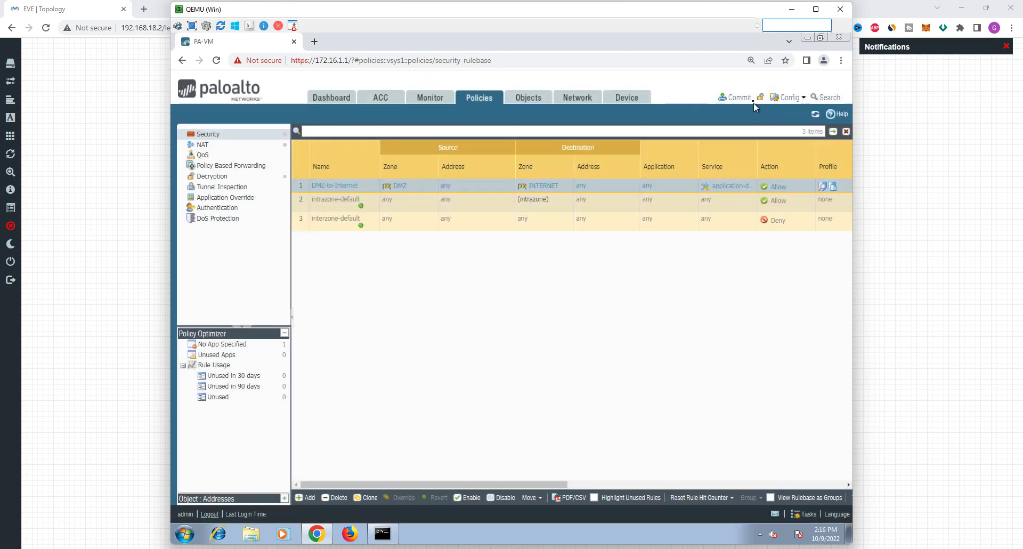
{"action": "left_click", "coordinate": [736, 98]}
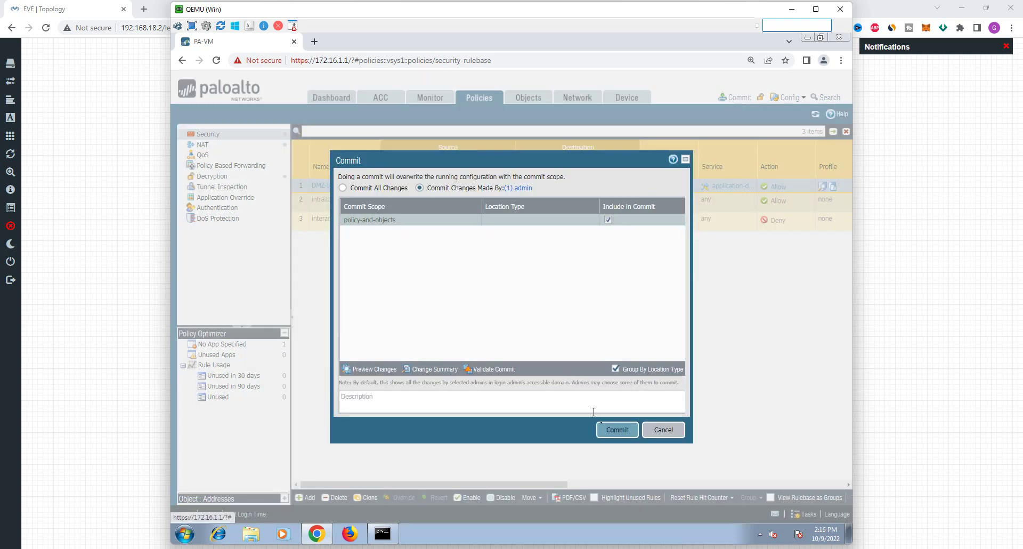
{"action": "left_click", "coordinate": [613, 435]}
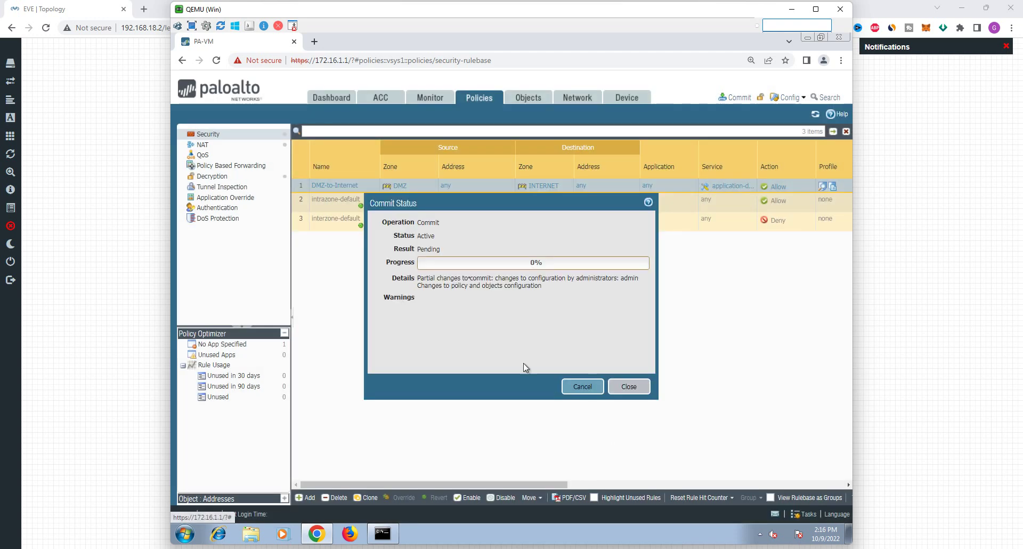
- Open panedufiles.com in a new Incognito window
{"action": "left_click", "coordinate": [840, 61]}
{"action": "left_click", "coordinate": [789, 101]}
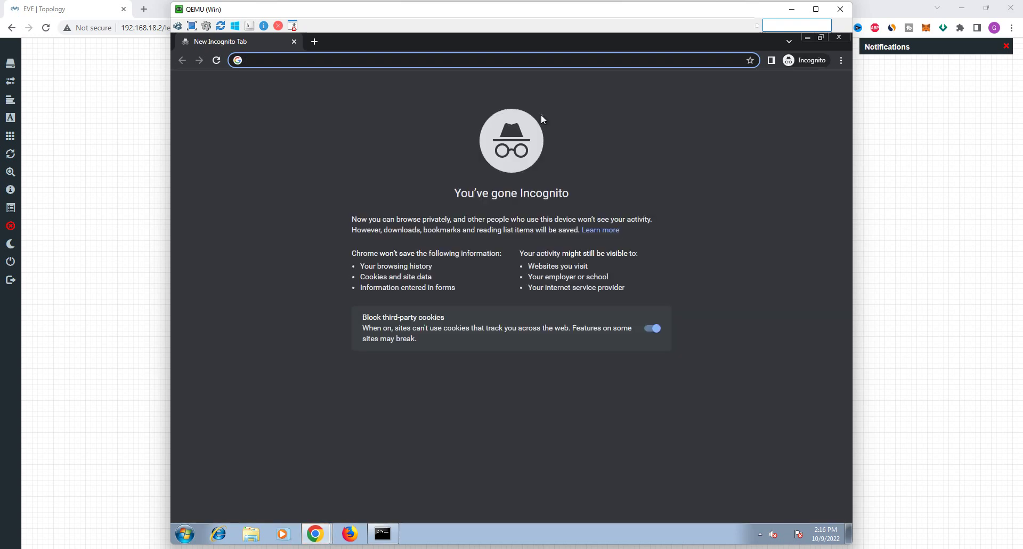
{"action": "type", "text": "panedufiles.com"}
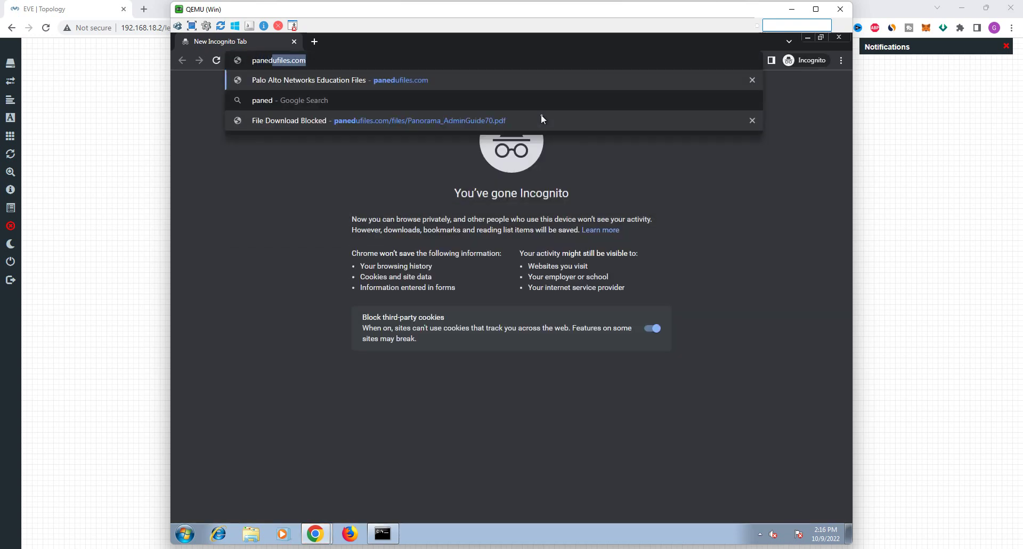
{"action": "key", "text": "Return"}
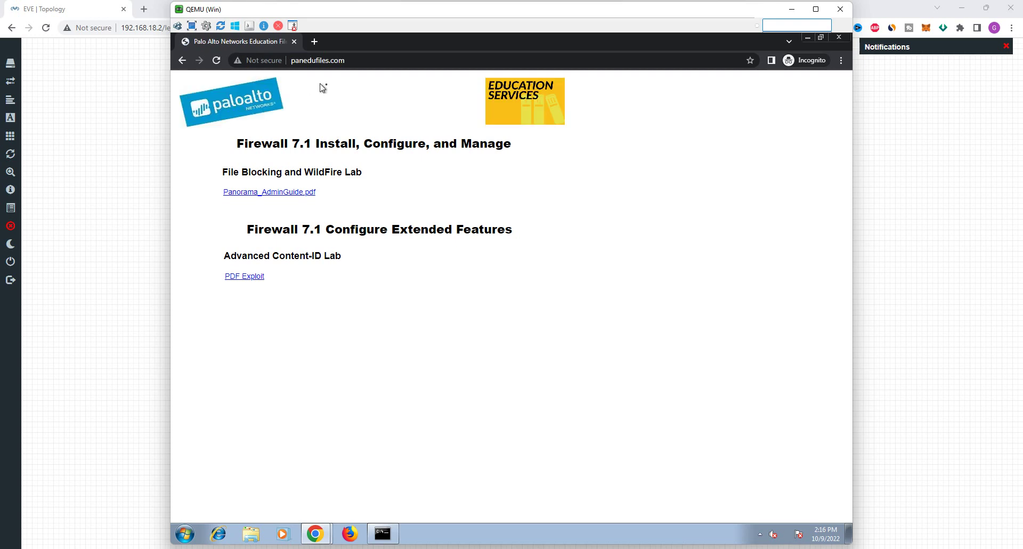
- Check the commit status on the firewall, and request panedufiles.com/spyware in the Incognito window
{"action": "left_click", "coordinate": [384, 60]}
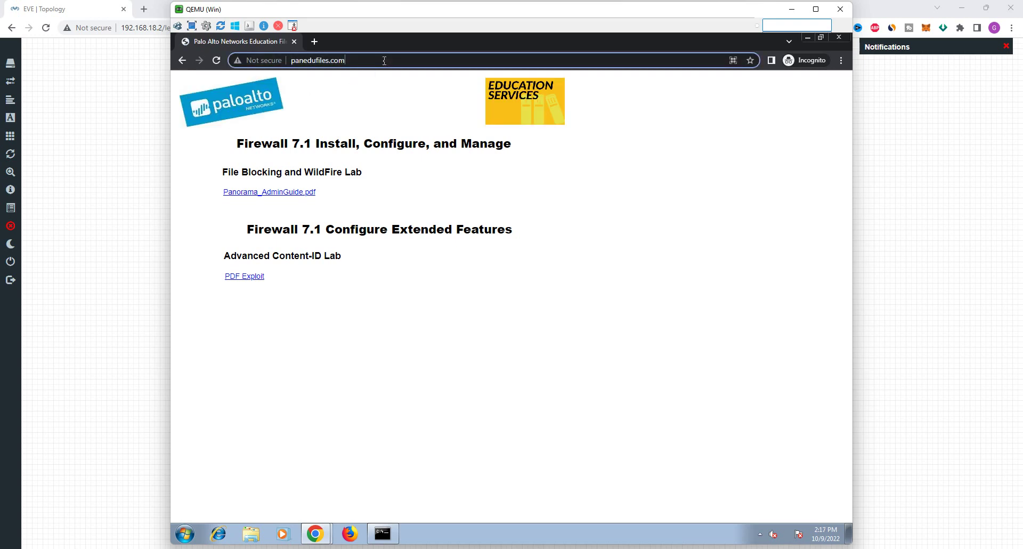
{"action": "type", "text": "/spyware"}
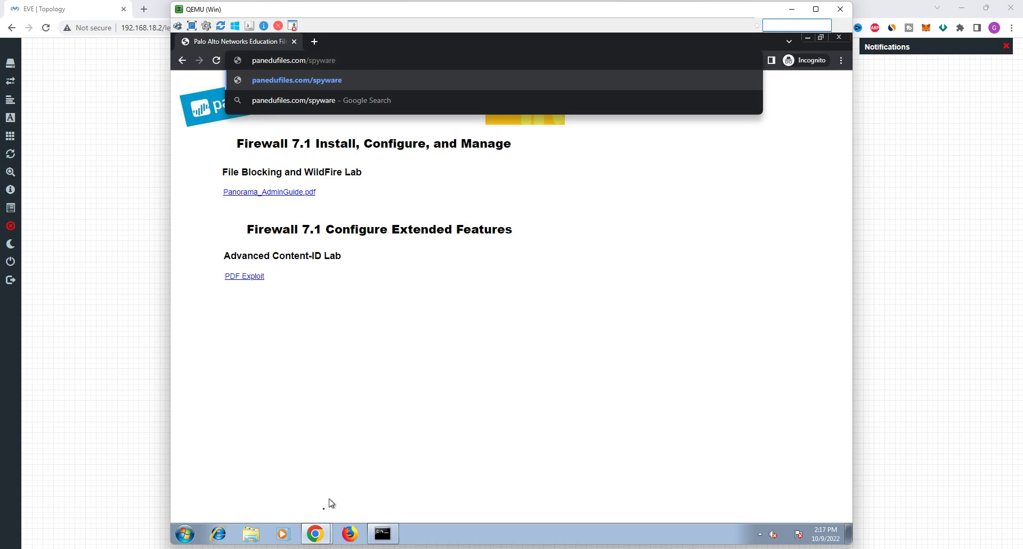
{"action": "left_click", "coordinate": [307, 535]}
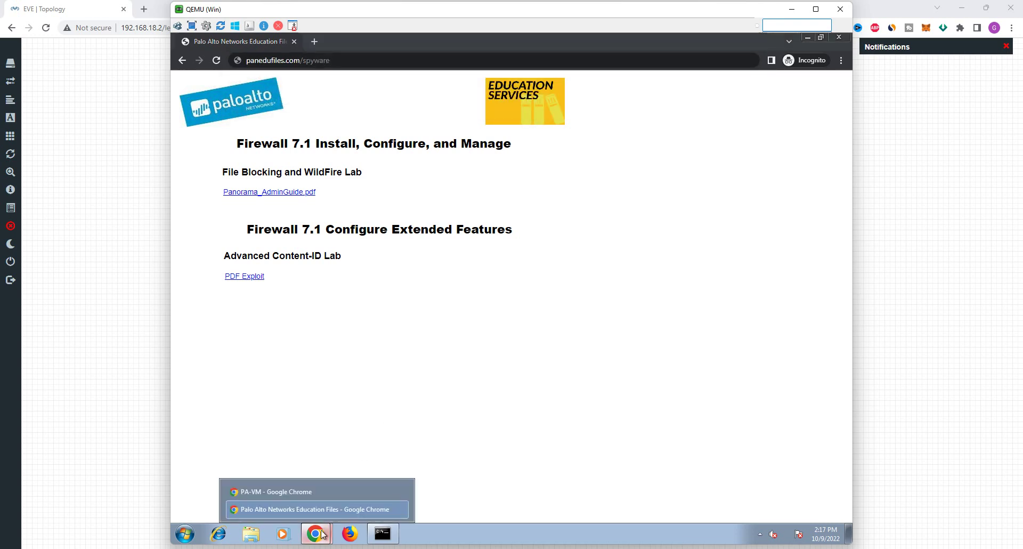
{"action": "left_click", "coordinate": [296, 492]}
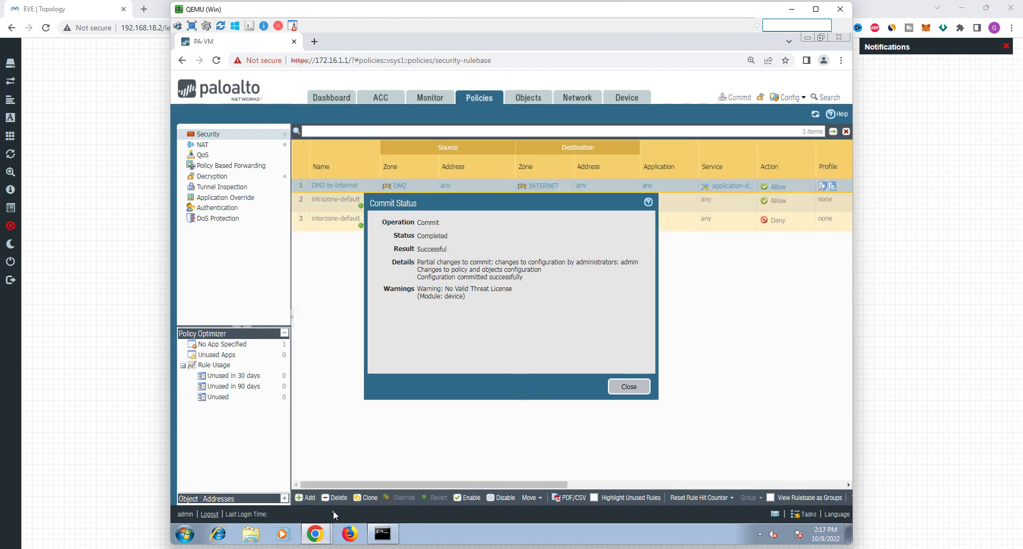
{"action": "left_click", "coordinate": [315, 533]}
{"action": "left_click", "coordinate": [362, 510]}
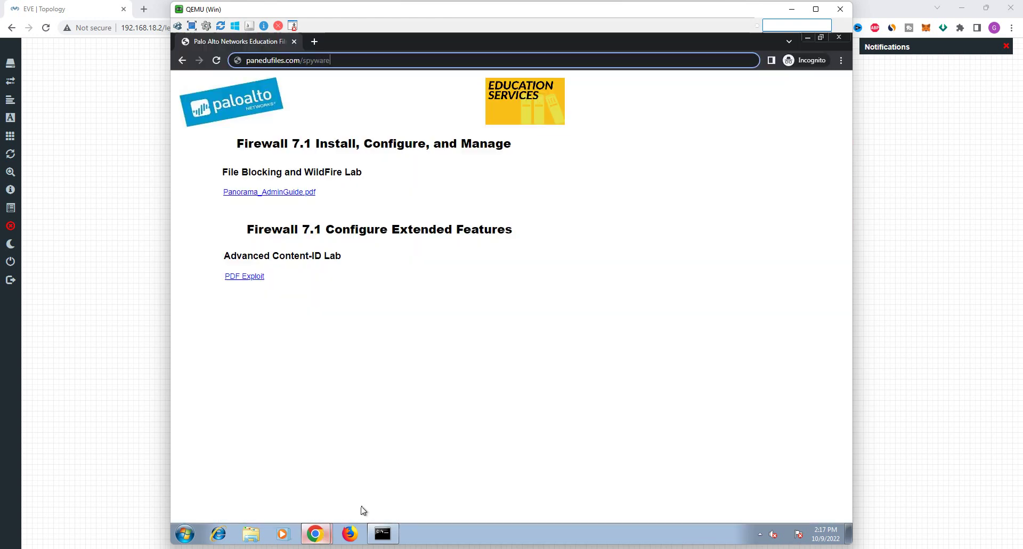
{"action": "key", "text": "Return"}
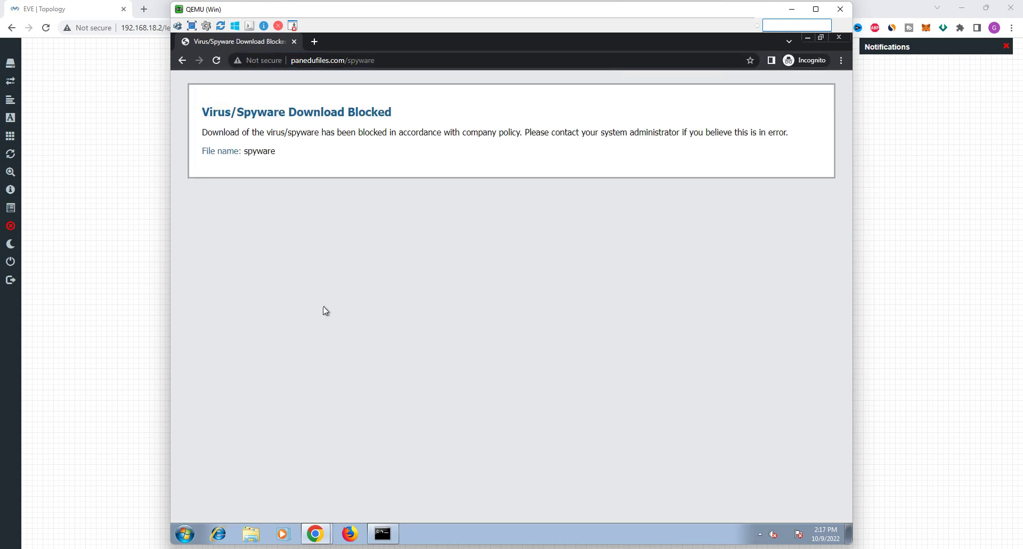
- Request panedufiles.com/spyware1 in the same Incognito window to test the signature with a variant of the word
{"action": "left_click", "coordinate": [315, 533]}
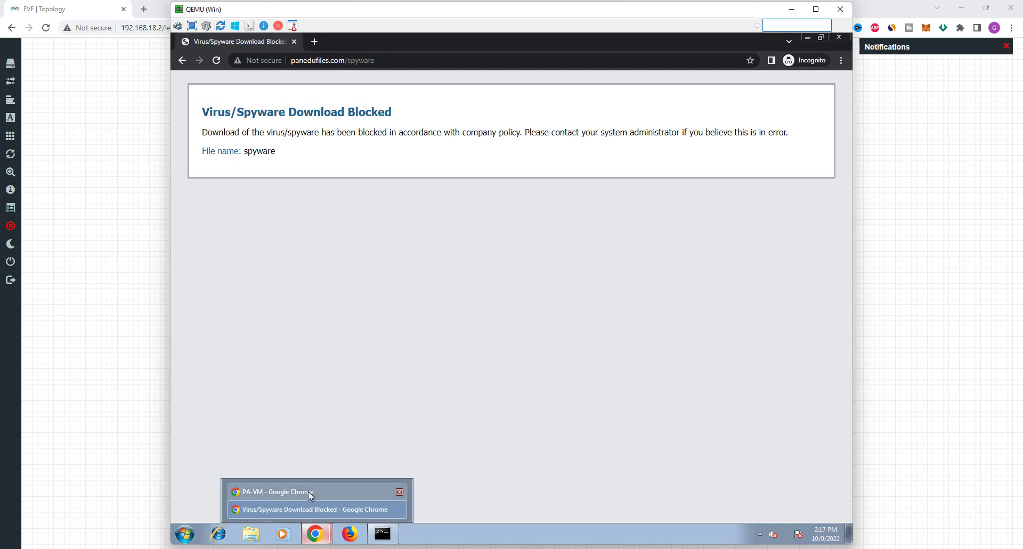
{"action": "left_click", "coordinate": [388, 63]}
{"action": "left_click", "coordinate": [387, 63]}
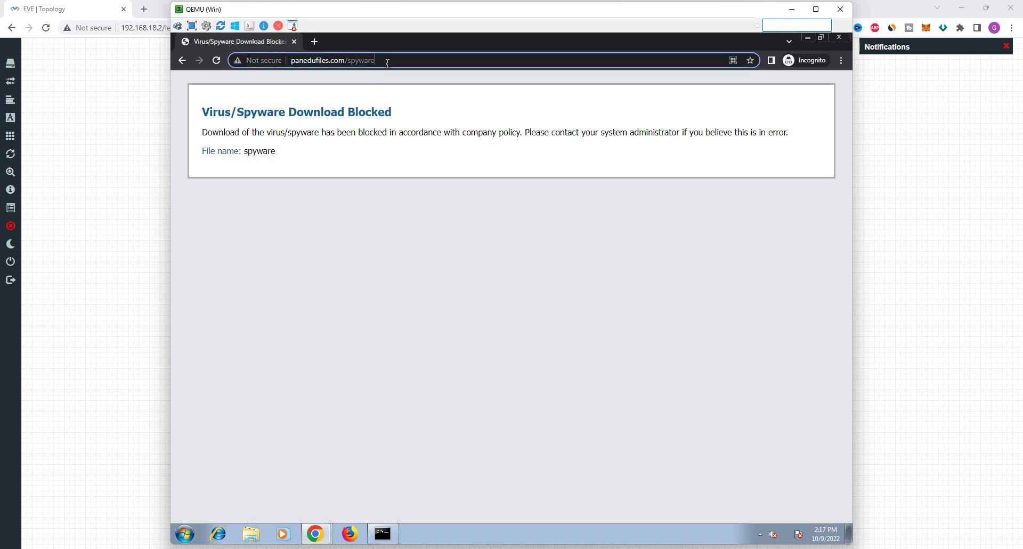
{"action": "type", "text": "1"}
{"action": "key", "text": "Return"}
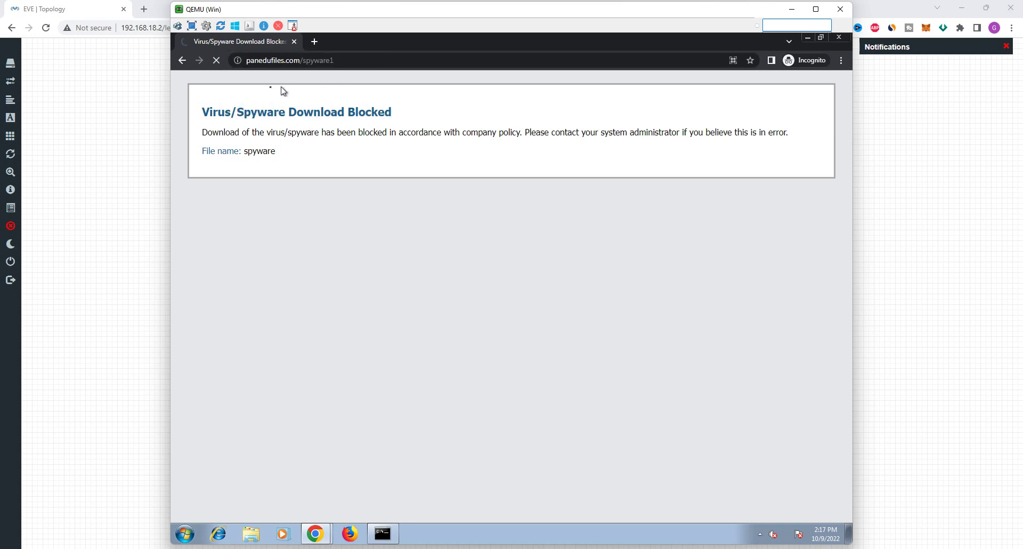
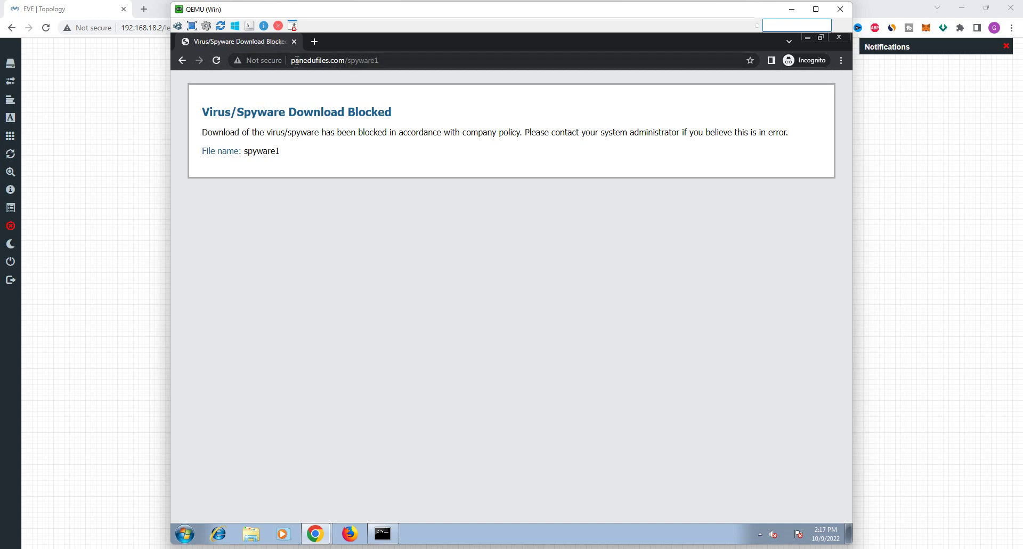
- Close the Incognito window and request panedufiles.com/spy1test in a new one
{"action": "left_click", "coordinate": [837, 38]}
{"action": "left_click", "coordinate": [841, 61]}
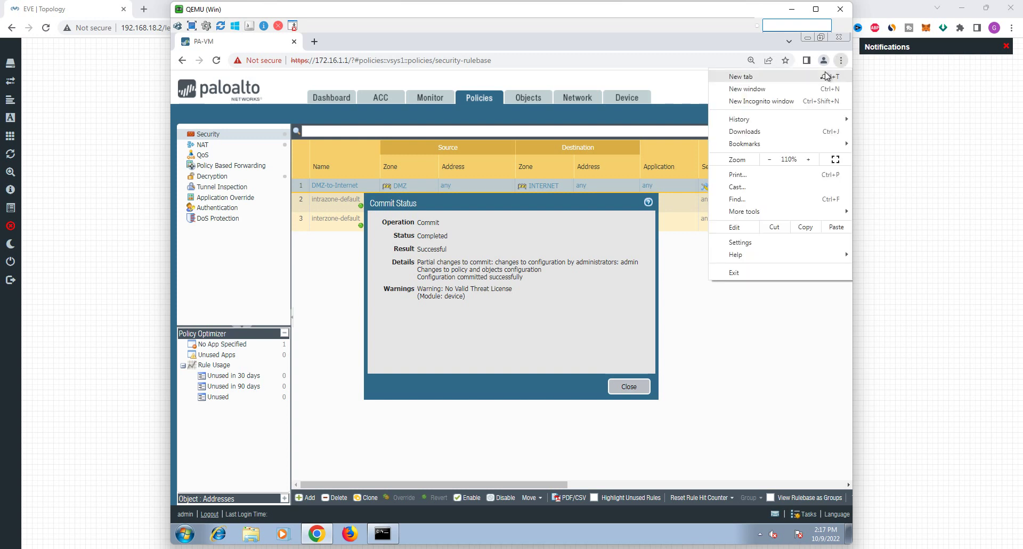
{"action": "left_click", "coordinate": [816, 101]}
{"action": "type", "text": "panedufiles.com"}
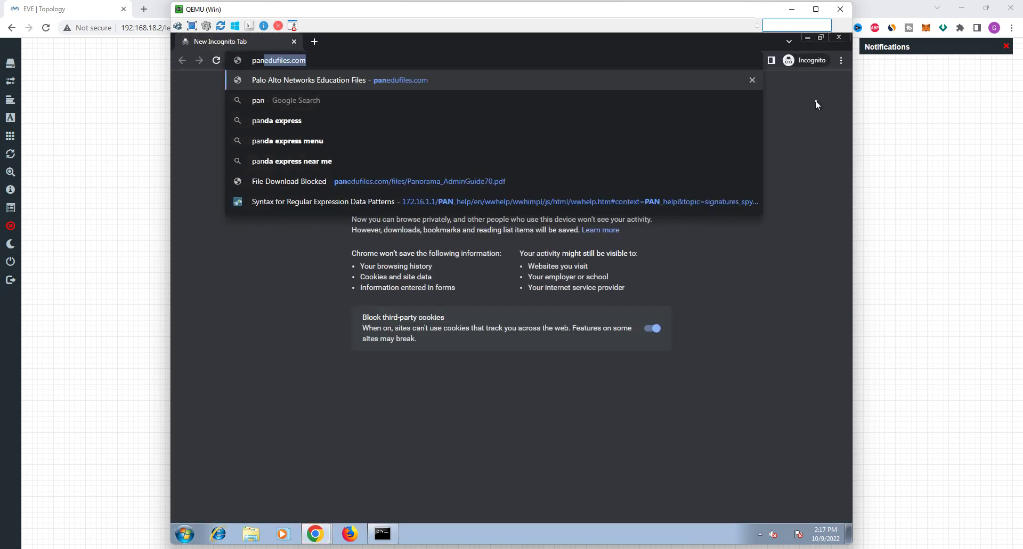
{"action": "type", "text": "/spy"}
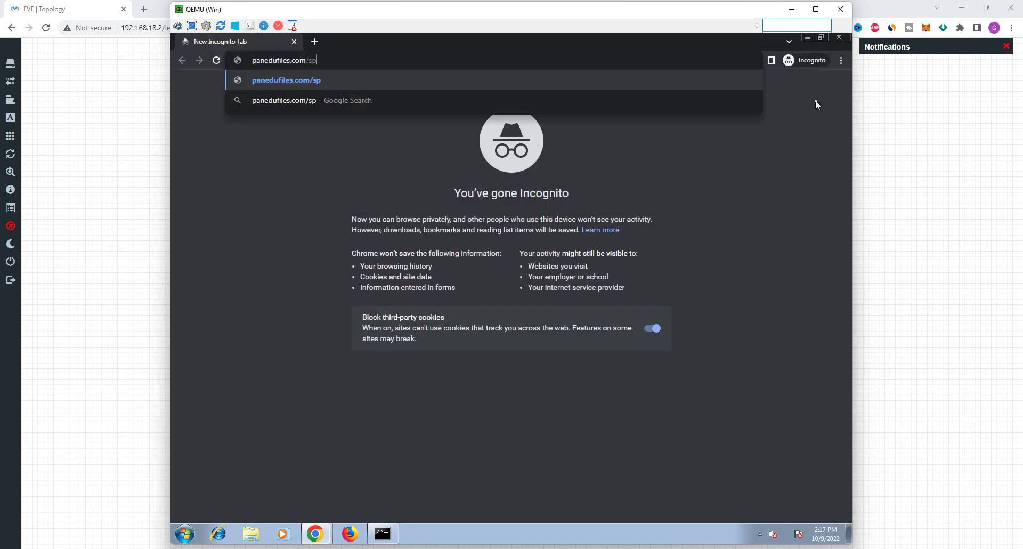
{"action": "type", "text": "1test"}
{"action": "key", "text": "Return"}
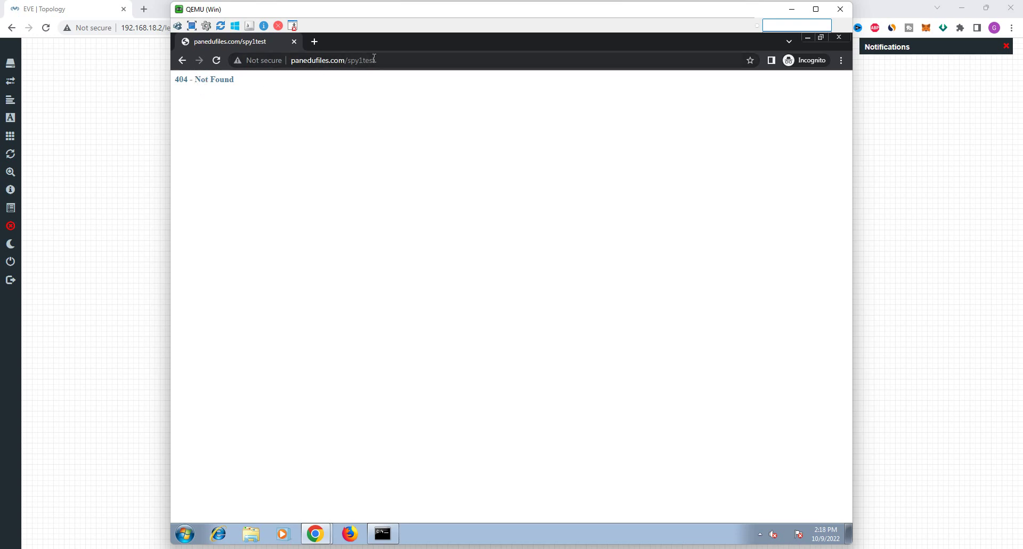
- Change the requested path from spy1test to spyware and load panedufiles.com/spyware again
{"action": "left_click_drag", "start_coordinate": [361, 61], "coordinate": [404, 64]}
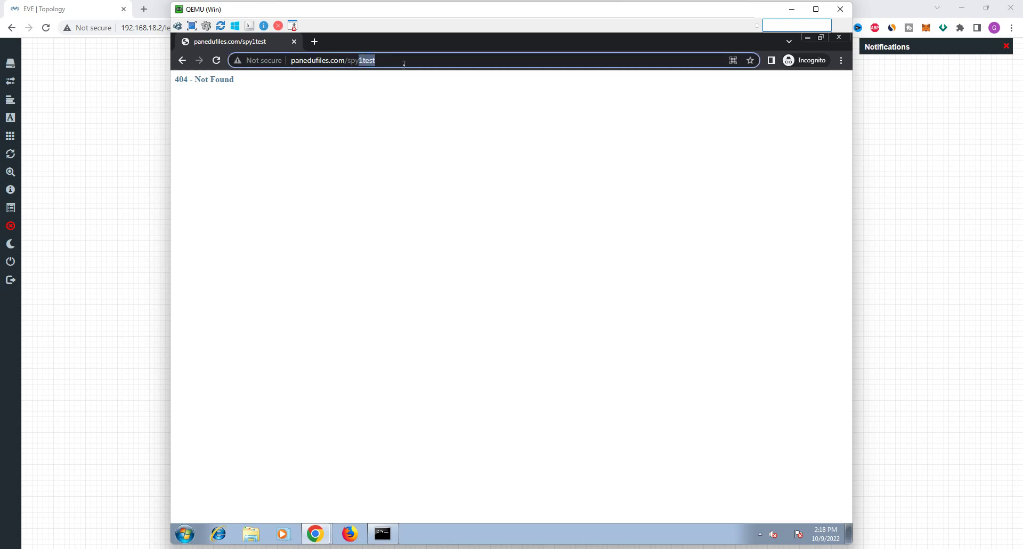
{"action": "type", "text": "ware"}
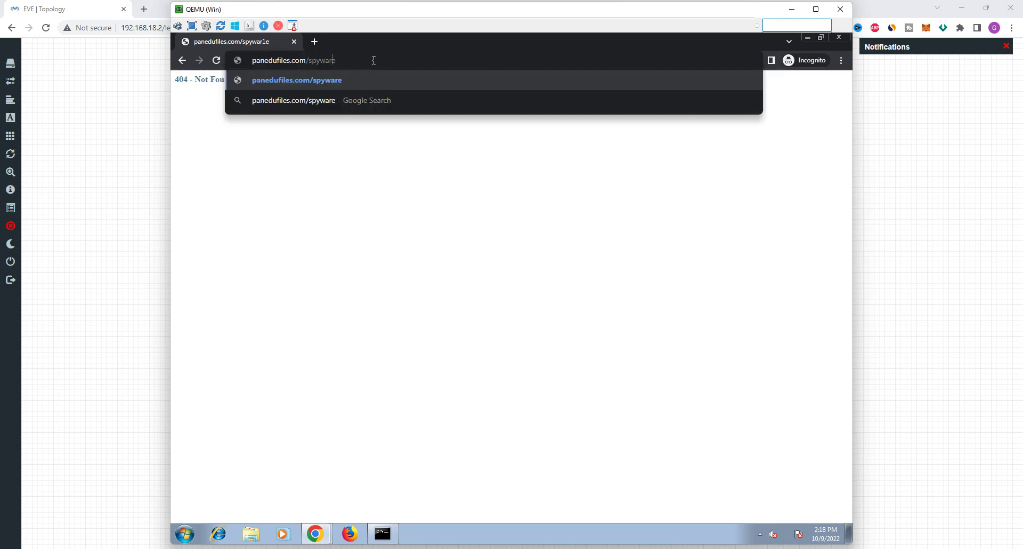
{"action": "left_click", "coordinate": [365, 162]}
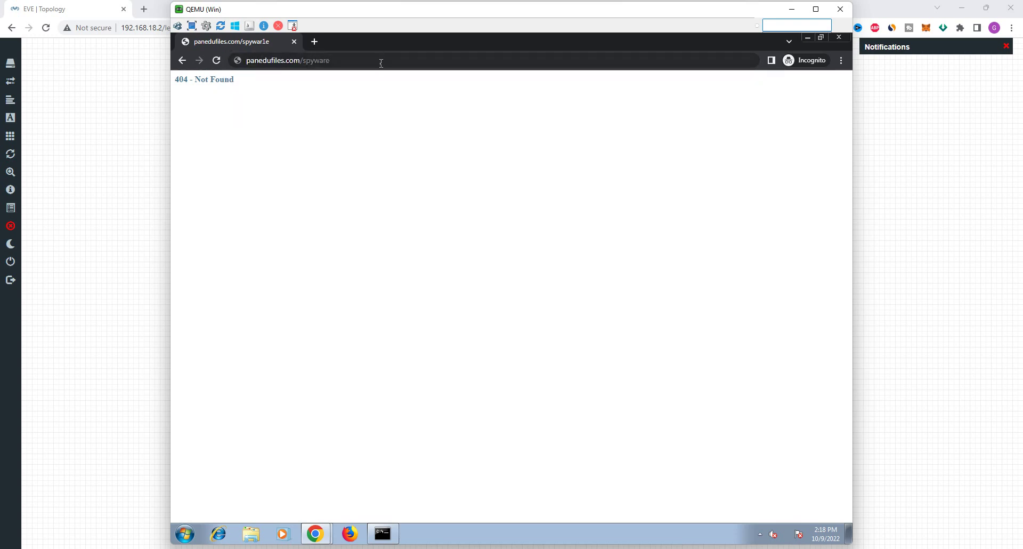
{"action": "key", "text": "Return"}
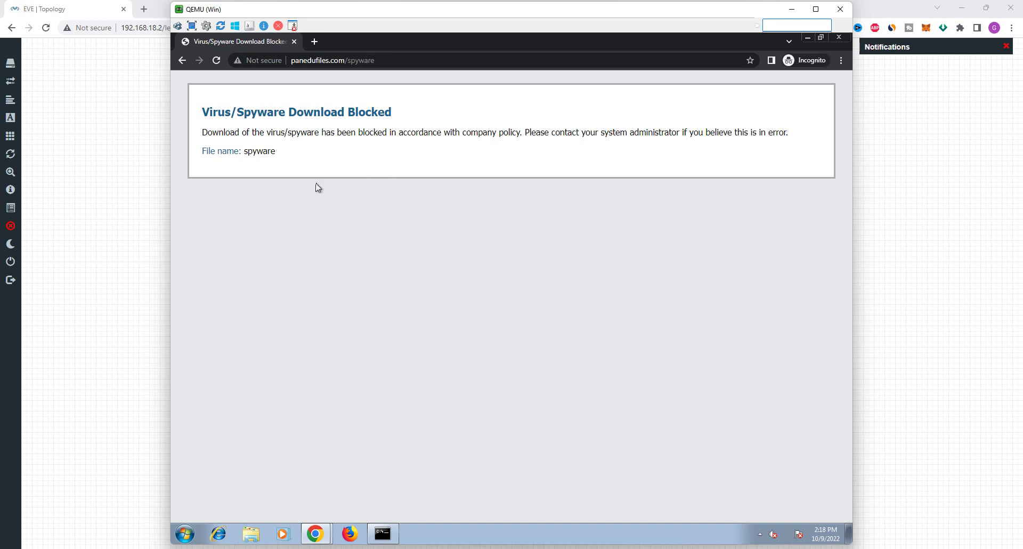
- Return to the firewall, dismiss the commit status, and review the security policy rules and the Anti-Spyware profiles
{"action": "left_click", "coordinate": [319, 533]}
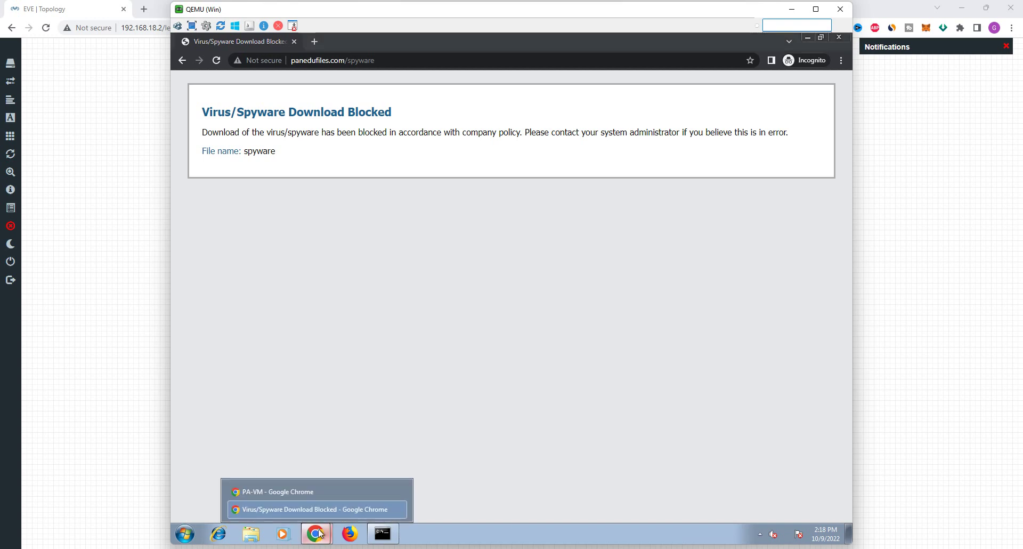
{"action": "left_click", "coordinate": [295, 493]}
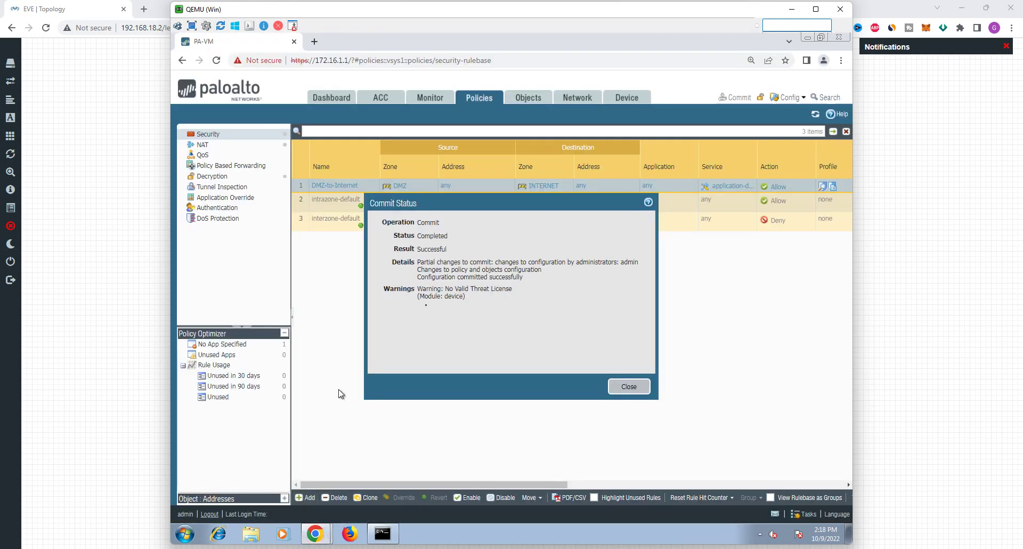
{"action": "left_click", "coordinate": [625, 387]}
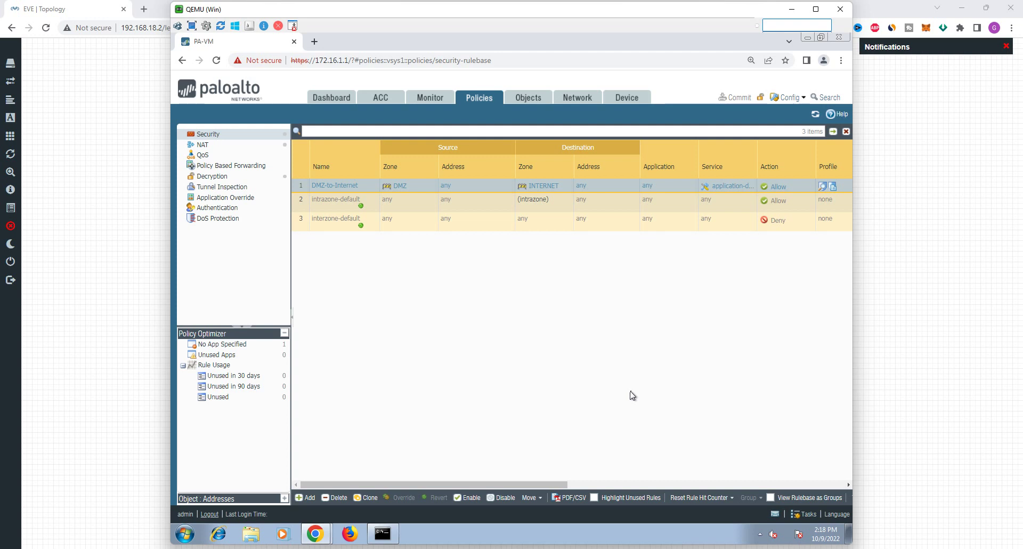
{"action": "left_click", "coordinate": [534, 107]}
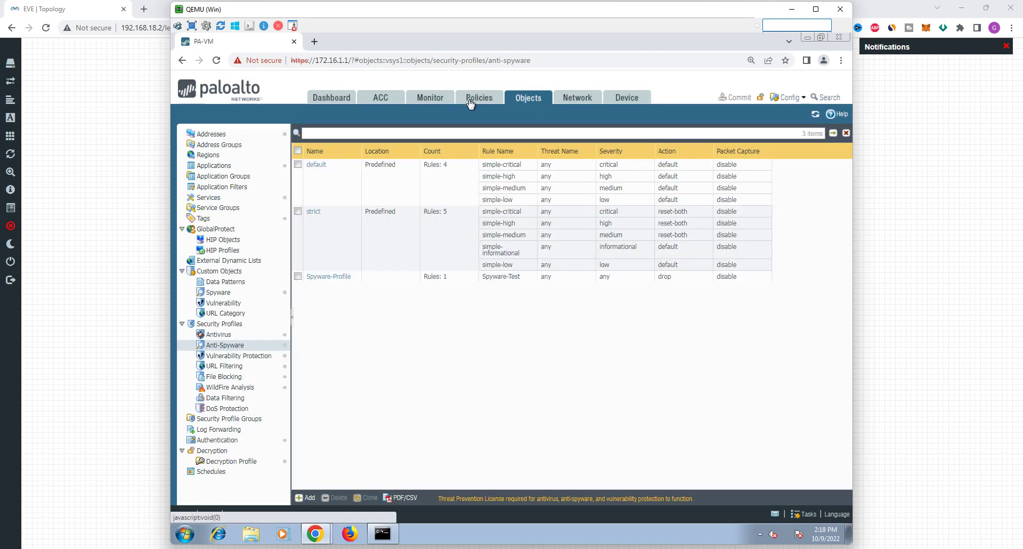
{"action": "left_click", "coordinate": [469, 103]}
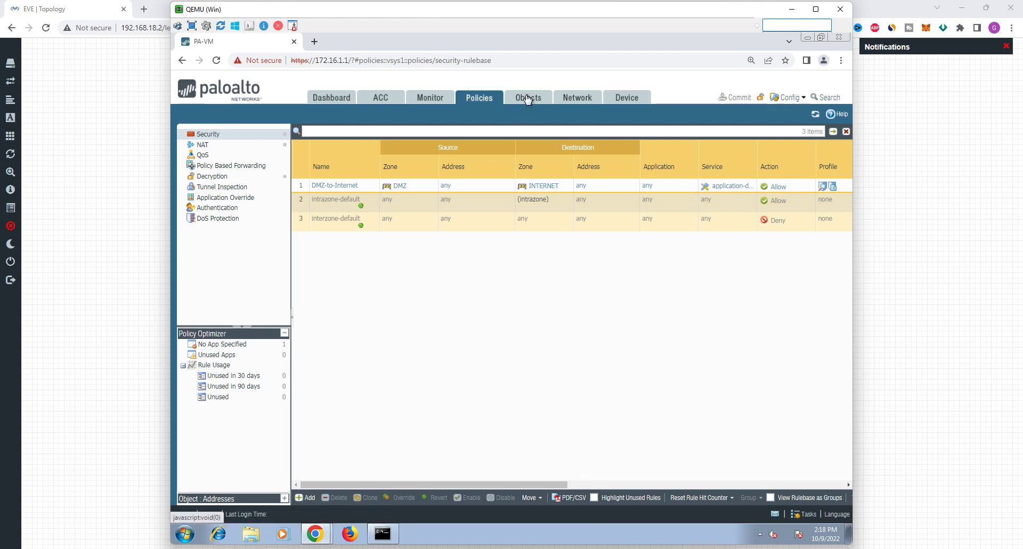
{"action": "left_click", "coordinate": [527, 99]}
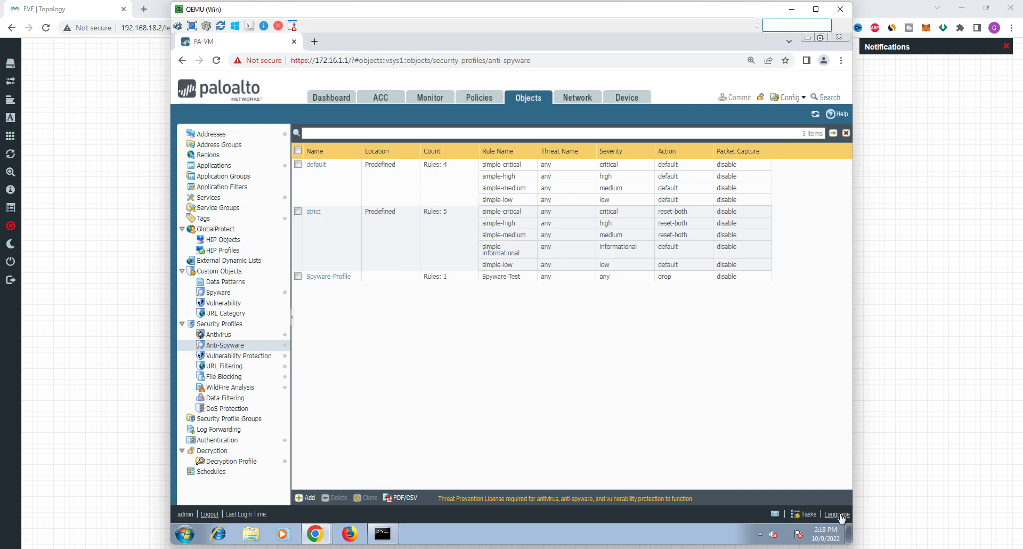
{"action": "left_click", "coordinate": [849, 547]}
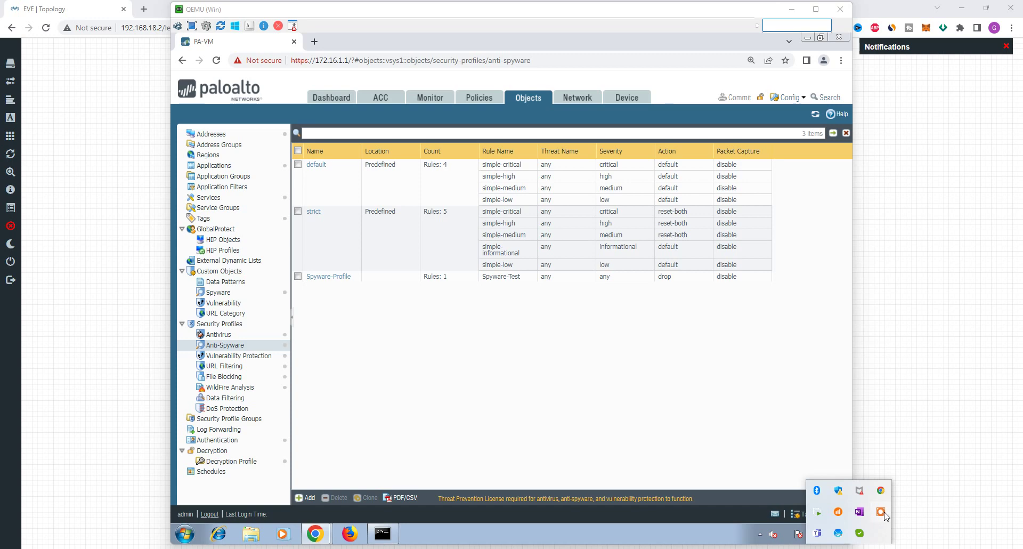